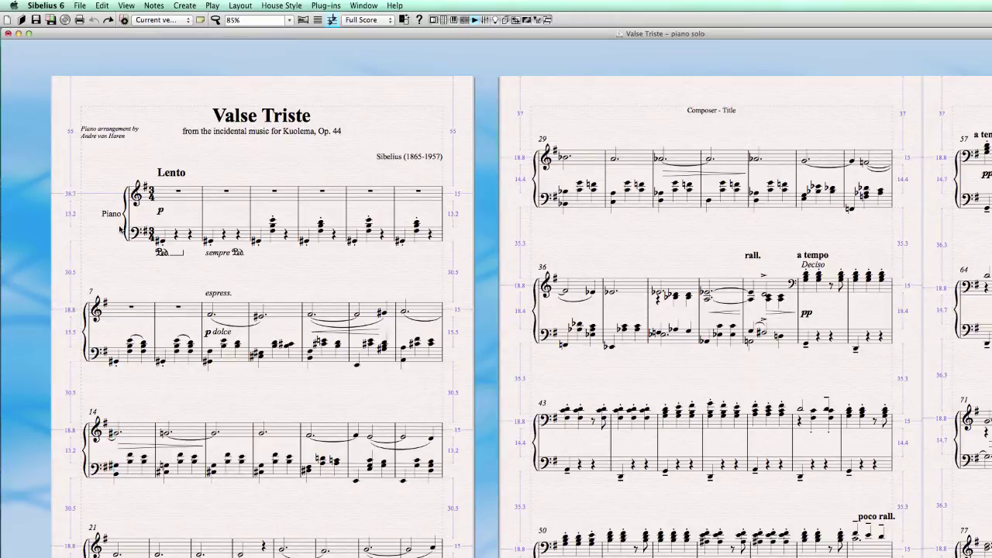
- Select and then deselect the Piano instrument name, then bring up the House Style menu
{"action": "left_click", "coordinate": [112, 217]}
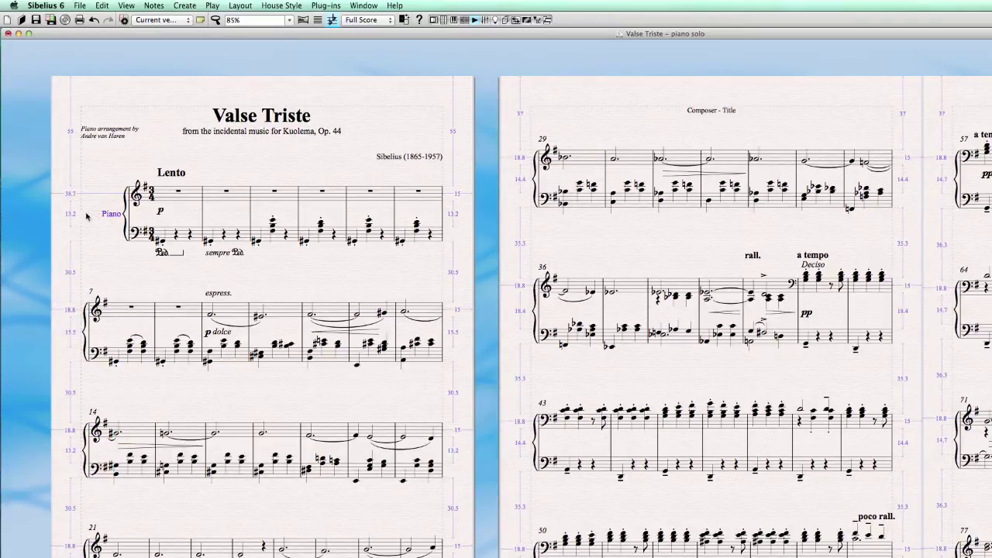
{"action": "left_click", "coordinate": [115, 248]}
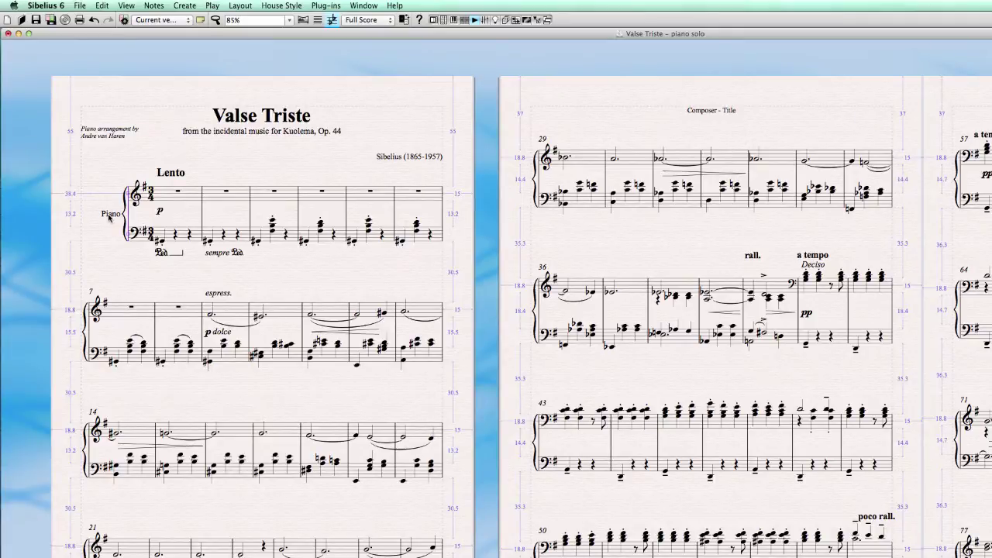
{"action": "key", "text": "Escape"}
{"action": "left_click", "coordinate": [232, 5]}
- In Engraving Rules > Instruments, set the instrument name At start to Short
{"action": "mouse_move", "coordinate": [273, 6]}
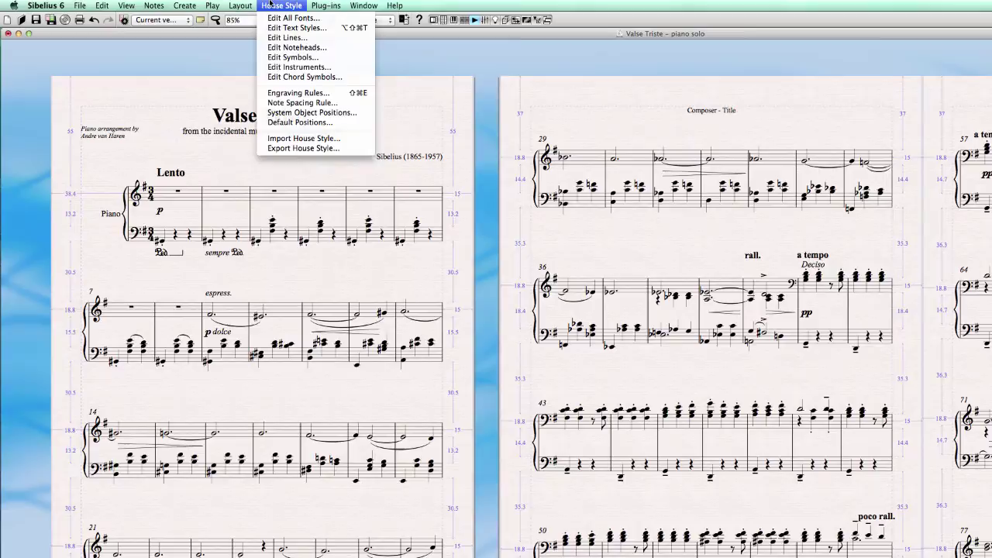
{"action": "left_click", "coordinate": [332, 93]}
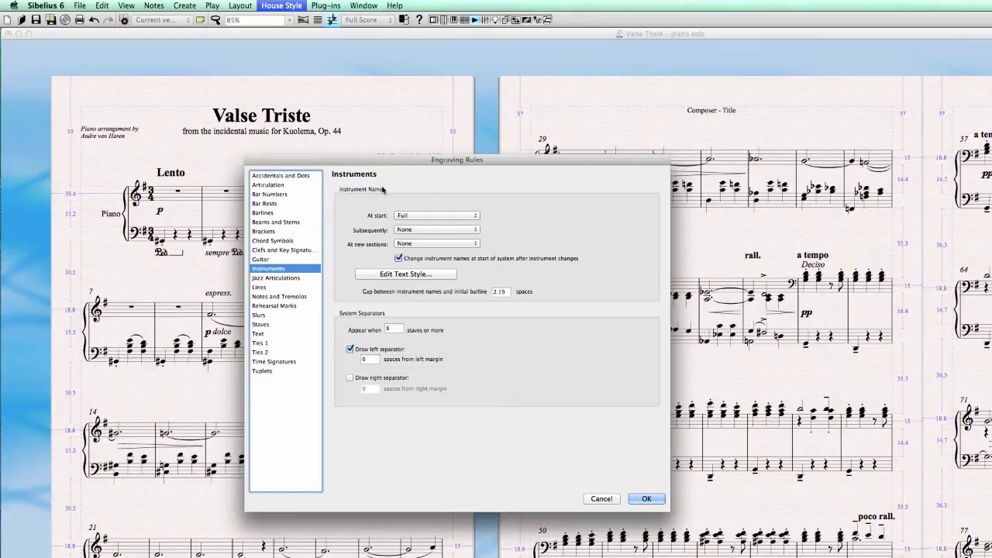
{"action": "left_click", "coordinate": [415, 217]}
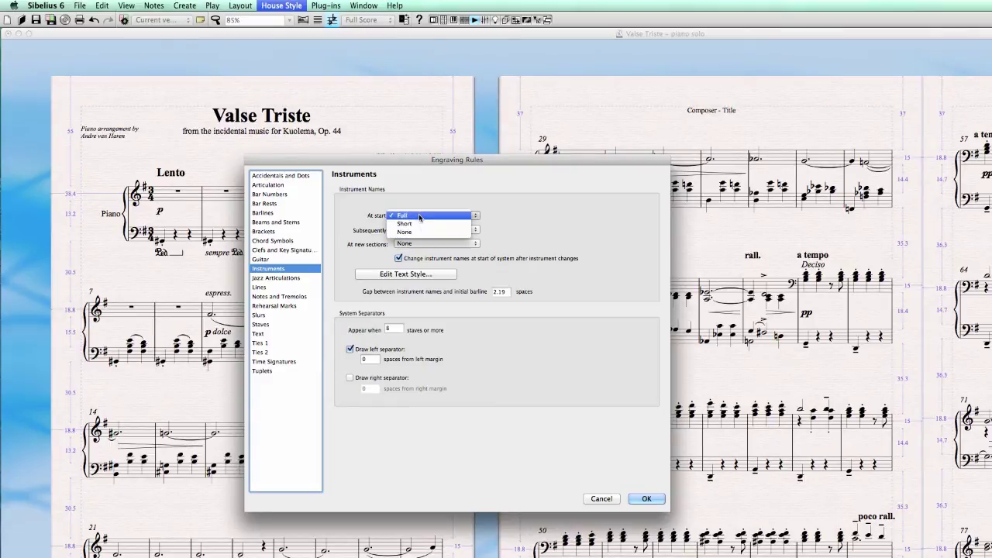
{"action": "left_click", "coordinate": [421, 216]}
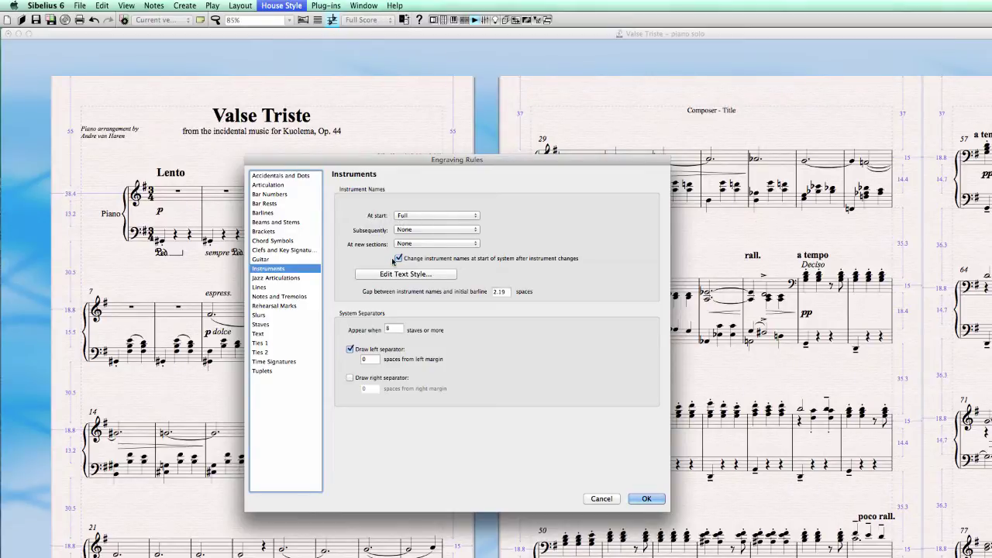
{"action": "left_click", "coordinate": [418, 215]}
{"action": "left_click", "coordinate": [419, 225]}
{"action": "left_click", "coordinate": [648, 500]}
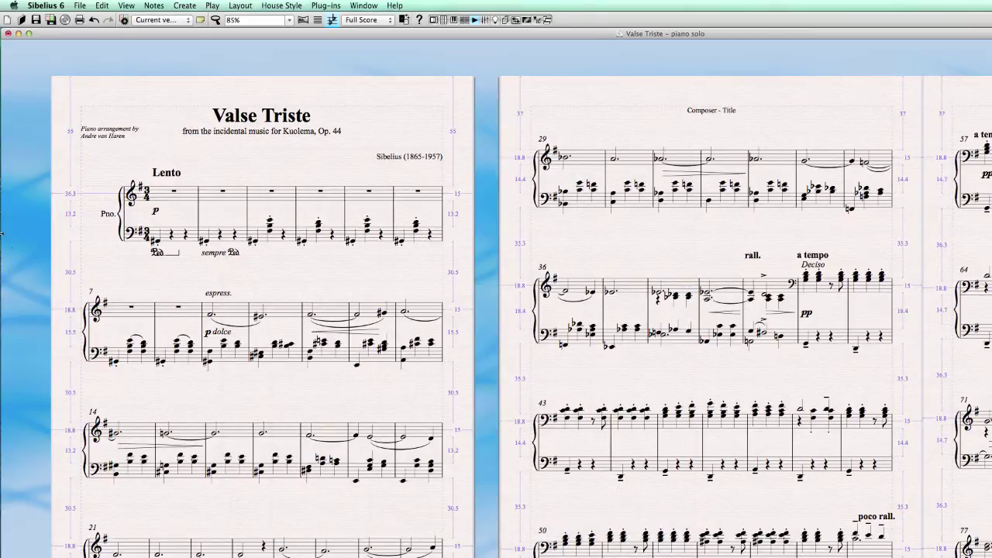
- Change the At start instrument name to None so the first system is unlabelled
{"action": "left_click", "coordinate": [281, 5]}
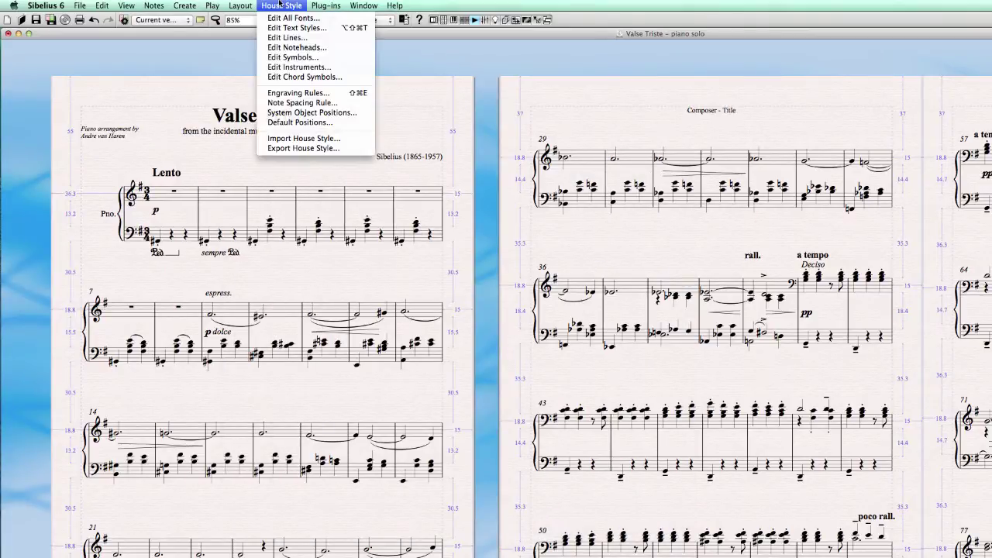
{"action": "left_click", "coordinate": [294, 92]}
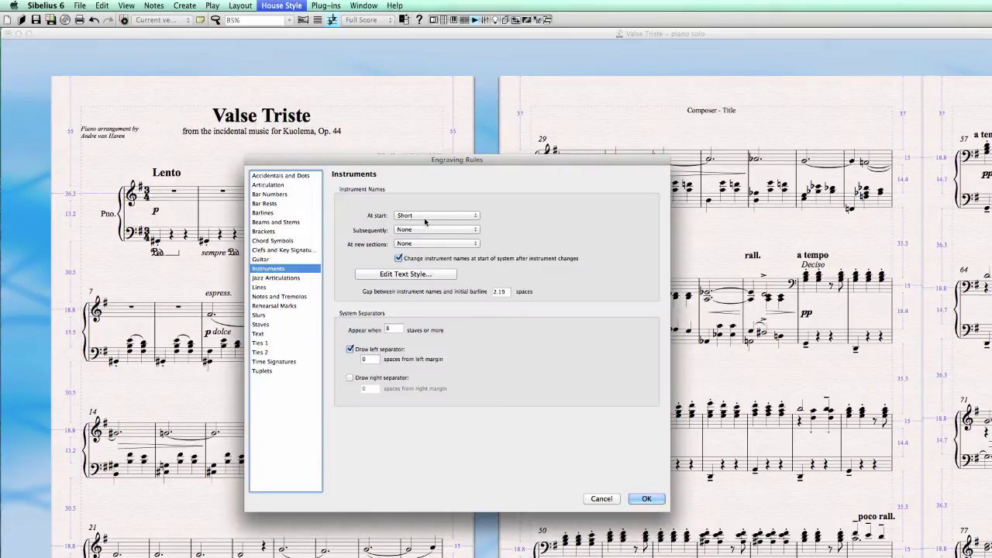
{"action": "left_click", "coordinate": [434, 216]}
{"action": "left_click", "coordinate": [422, 226]}
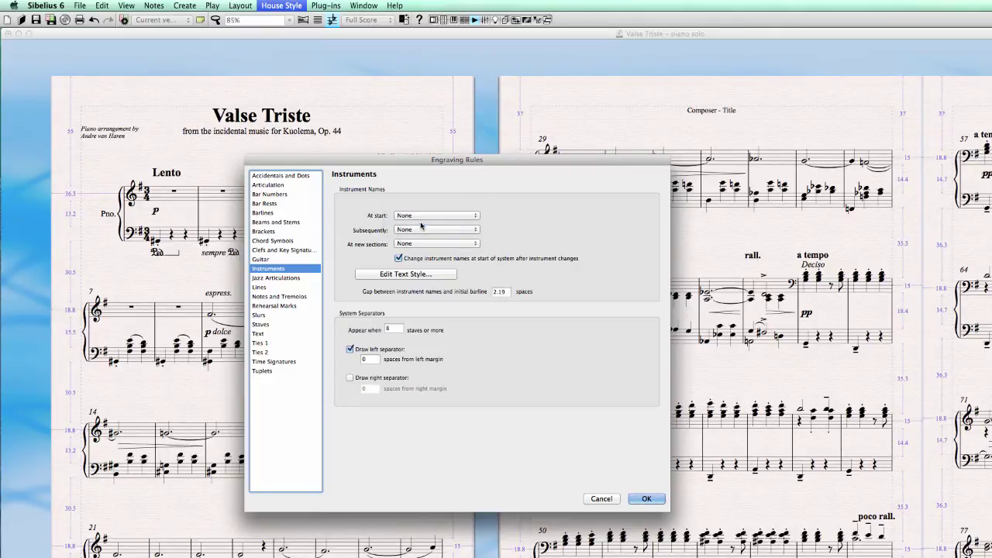
{"action": "left_click", "coordinate": [629, 502]}
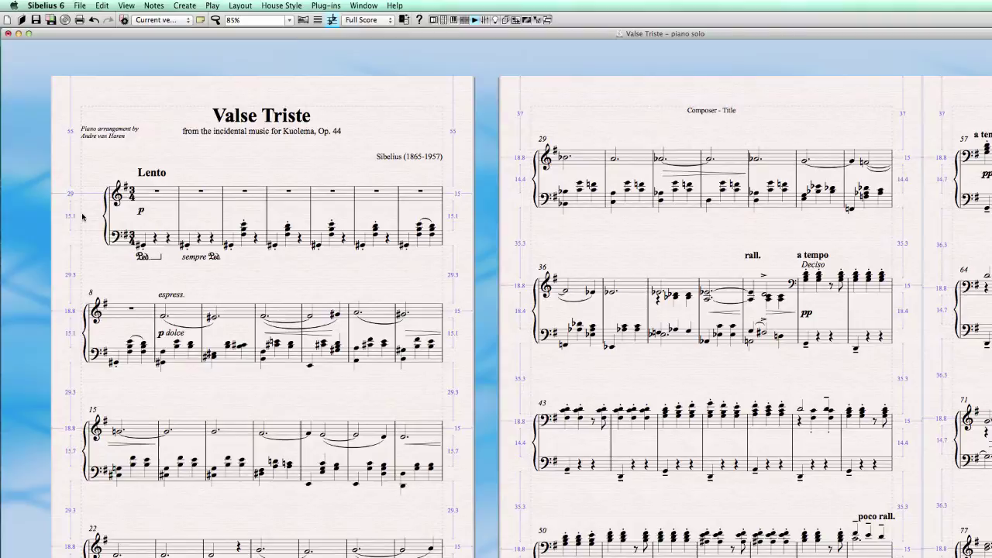
- Set the gap between instrument names and the initial barline to 0 spaces
{"action": "left_click", "coordinate": [283, 5]}
{"action": "left_click", "coordinate": [297, 93]}
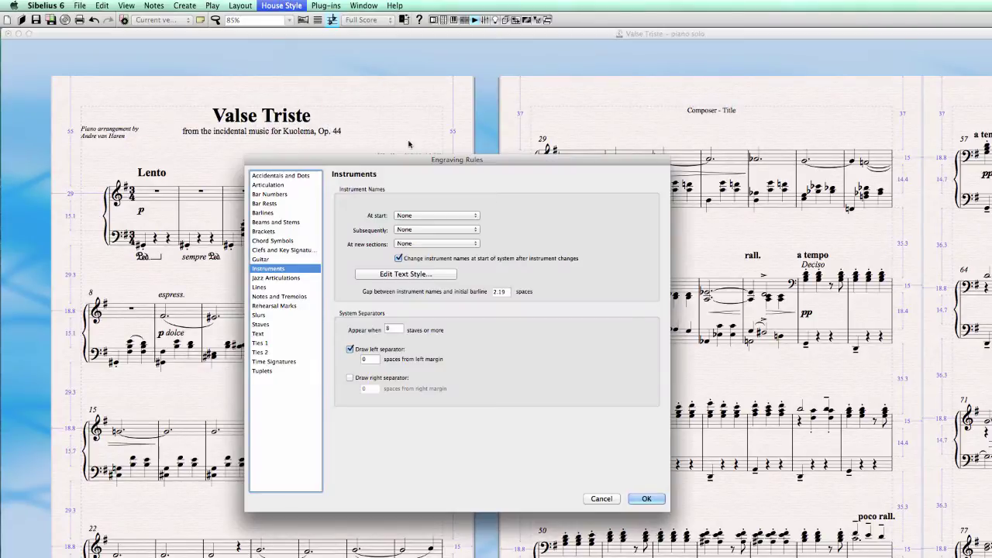
{"action": "double_click", "coordinate": [501, 291]}
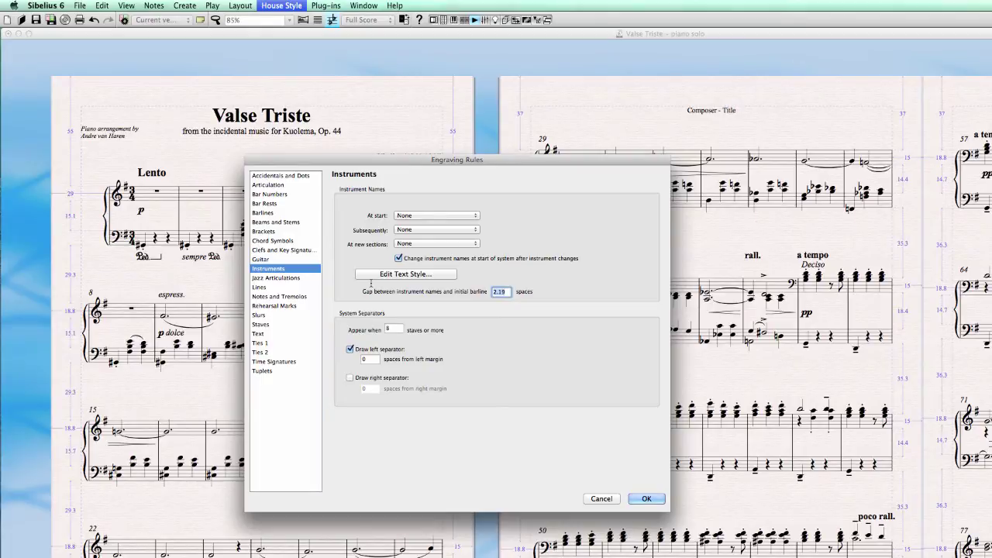
{"action": "type", "text": "0"}
{"action": "left_click", "coordinate": [649, 497]}
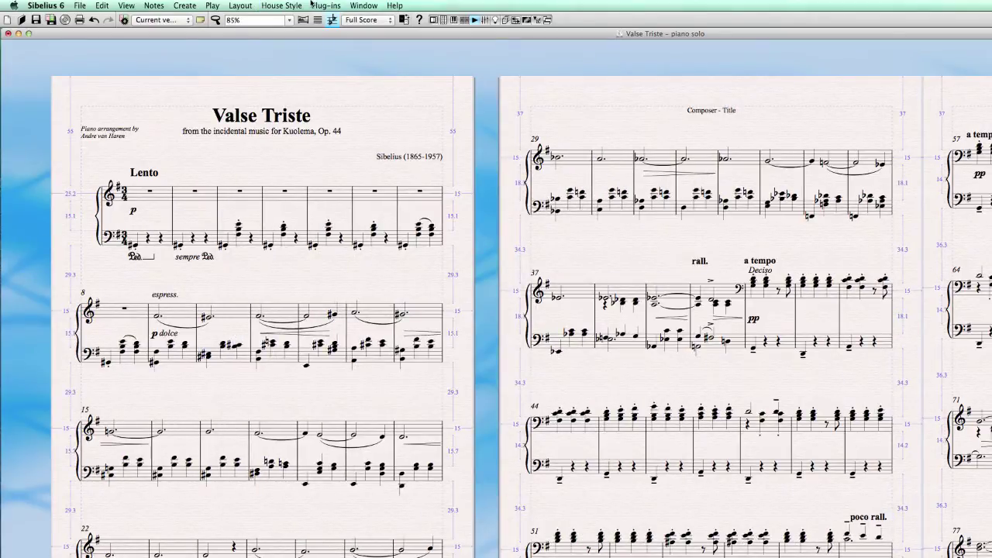
- Show the Properties panel and move it off the first page
{"action": "left_click", "coordinate": [364, 6]}
{"action": "left_click", "coordinate": [380, 202]}
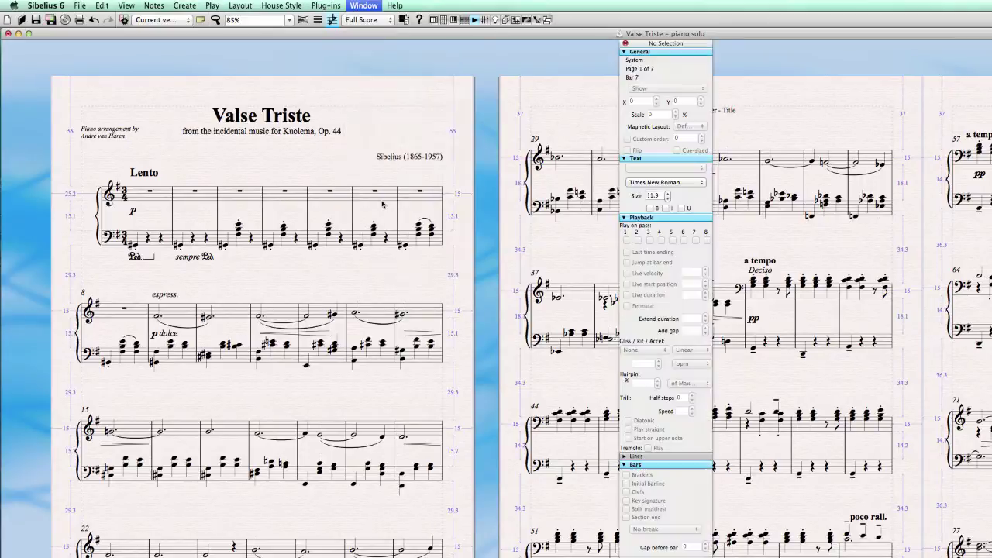
{"action": "left_click_drag", "start_coordinate": [683, 44], "coordinate": [635, 2]}
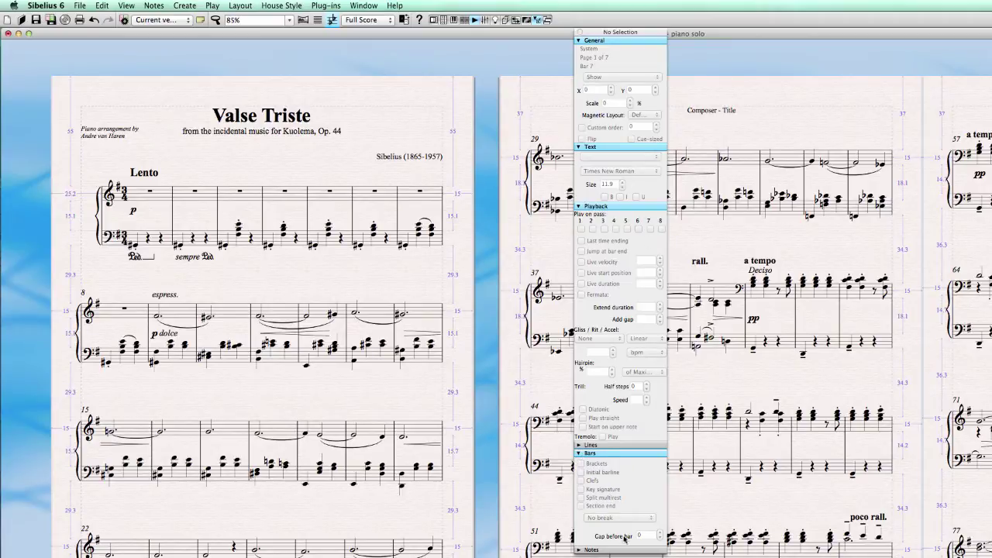
- Set bar 1's Gap before bar to 0
{"action": "left_click", "coordinate": [164, 193]}
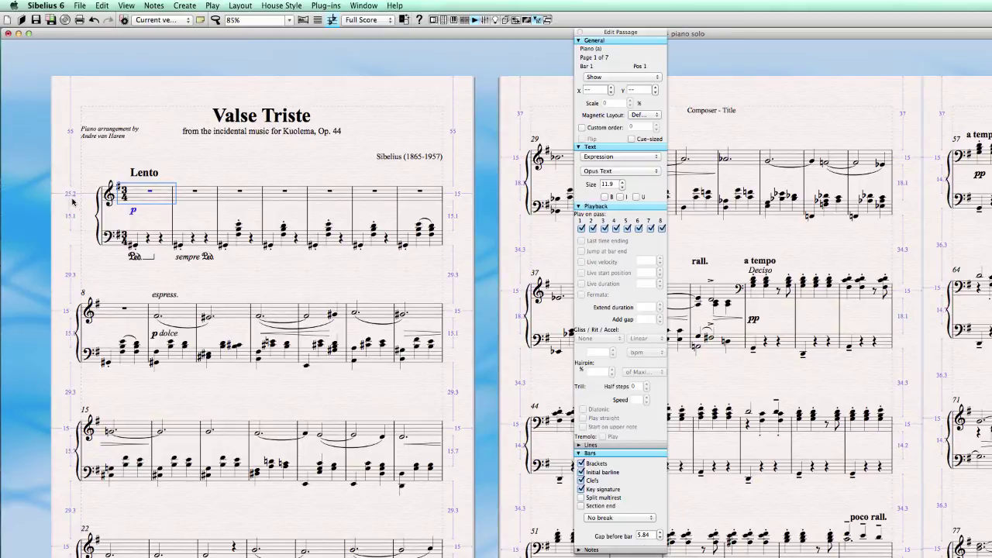
{"action": "left_click", "coordinate": [645, 535]}
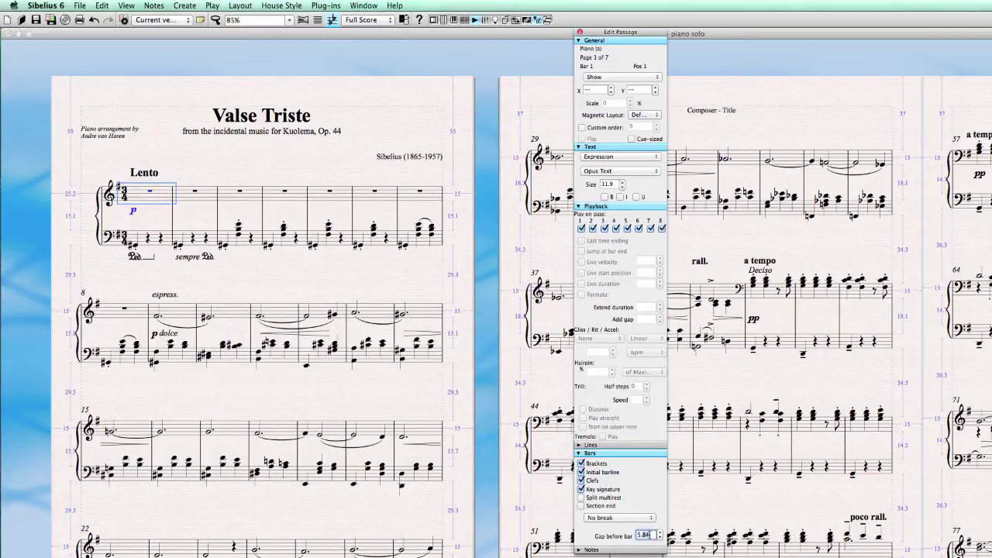
{"action": "type", "text": "0"}
{"action": "key", "text": "Return"}
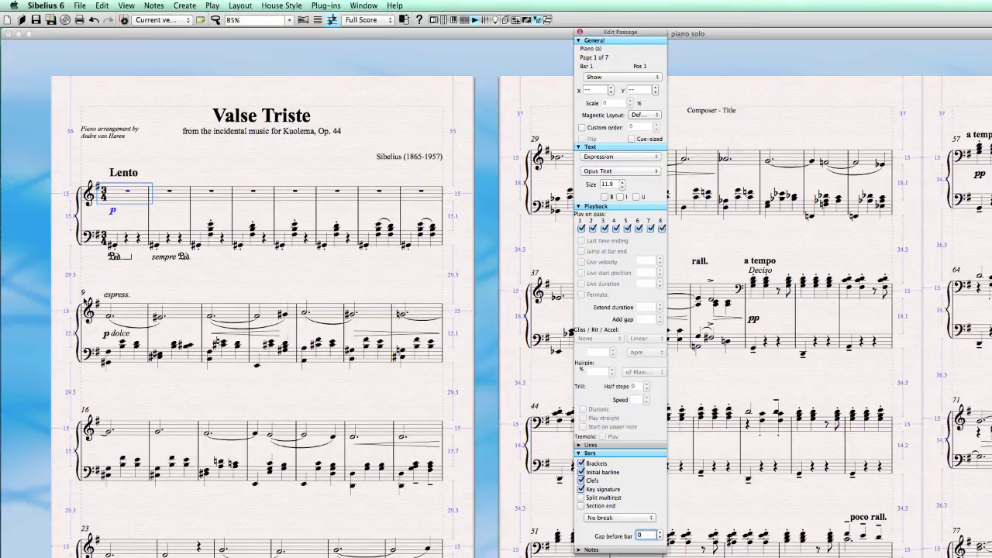
- Undo the gap-before-bar change and dismiss the nothing-to-undo alert
{"action": "left_click", "coordinate": [180, 284]}
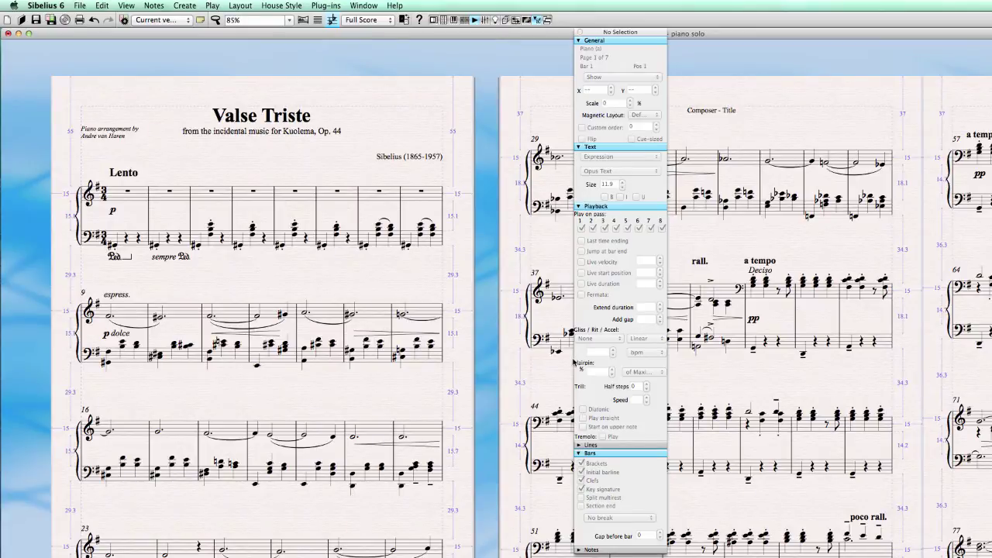
{"action": "key", "text": "super+z"}
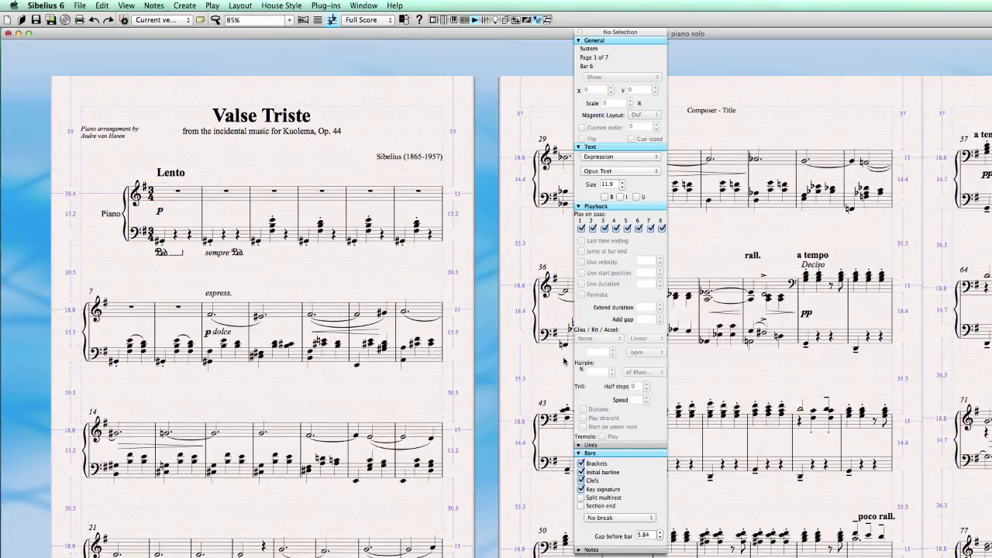
{"action": "key", "text": "super+z"}
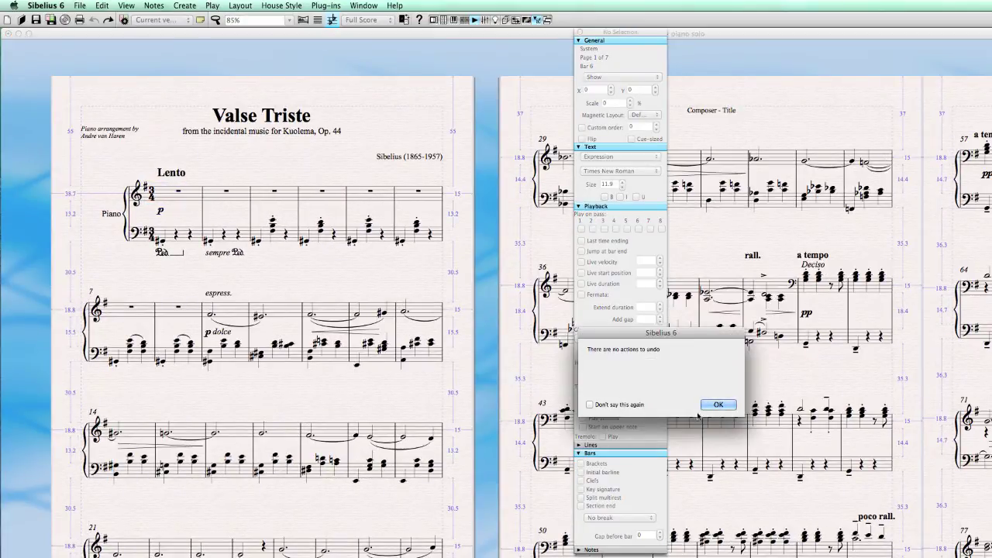
{"action": "left_click", "coordinate": [707, 406]}
- Collapse the General, Text and Playback sections, leaving only Bars, and place the panel over the score
{"action": "left_click", "coordinate": [577, 40]}
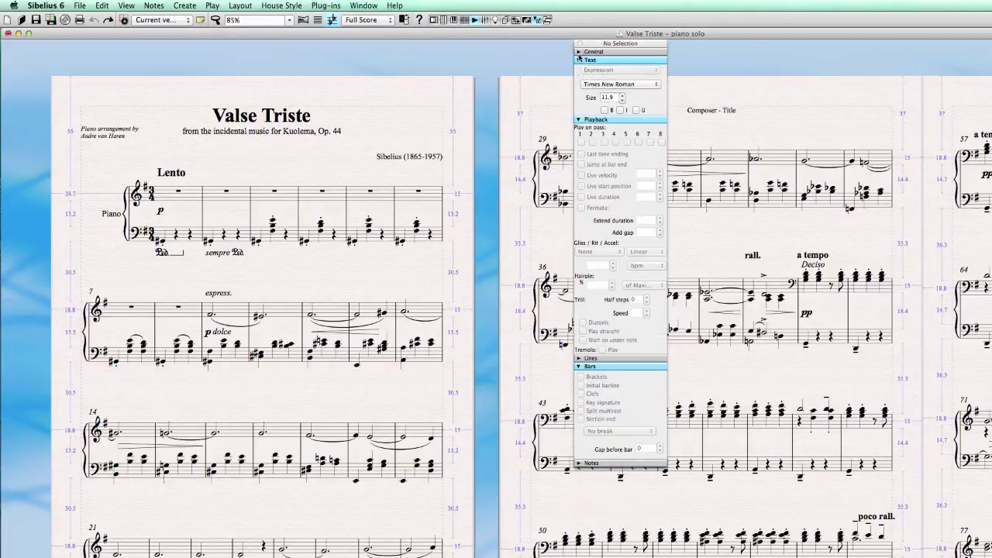
{"action": "left_click", "coordinate": [579, 60]}
{"action": "left_click", "coordinate": [578, 68]}
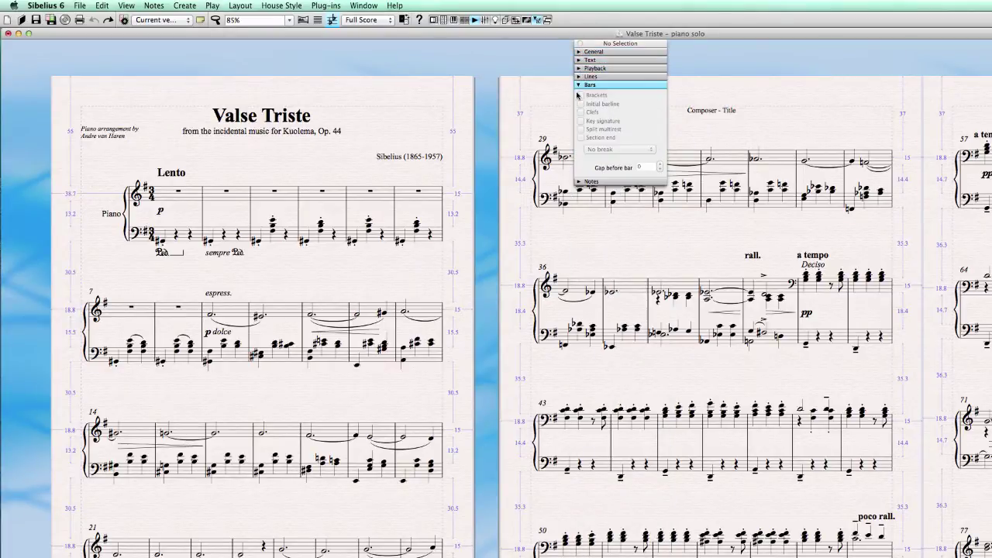
{"action": "left_click_drag", "start_coordinate": [594, 44], "coordinate": [614, 179]}
- Set instrument names At start to None and Subsequently to Full
{"action": "left_click", "coordinate": [281, 5]}
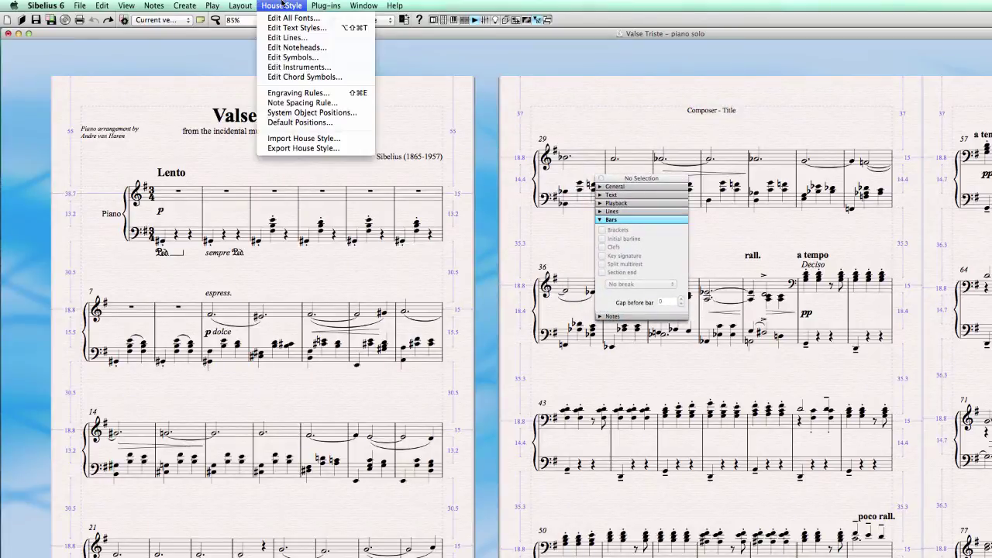
{"action": "left_click", "coordinate": [294, 93]}
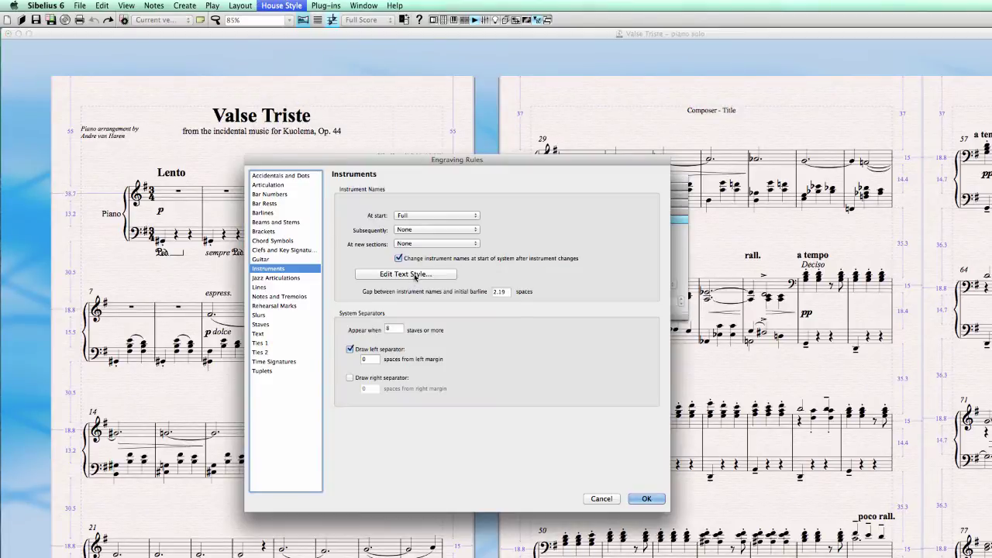
{"action": "left_click", "coordinate": [411, 216]}
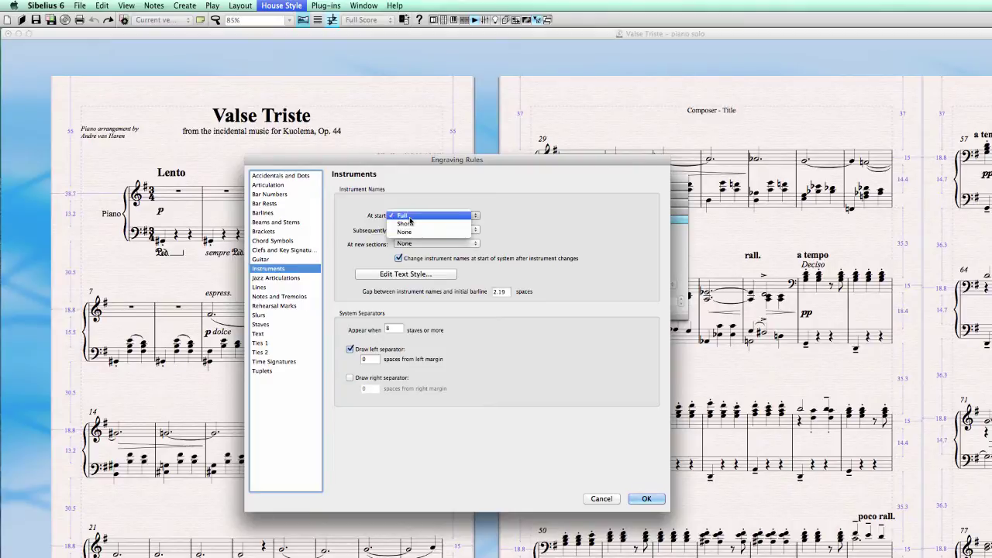
{"action": "left_click", "coordinate": [413, 232]}
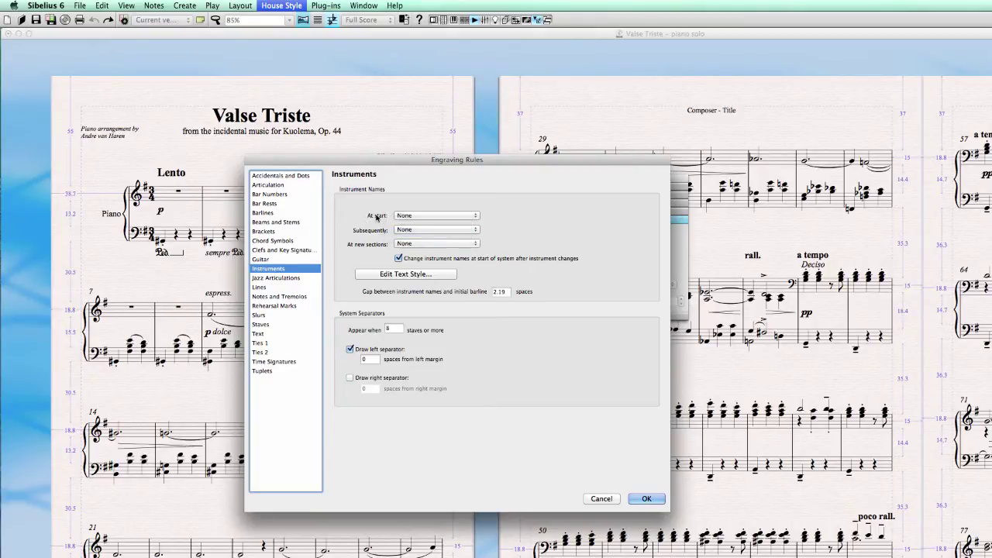
{"action": "left_click", "coordinate": [417, 228]}
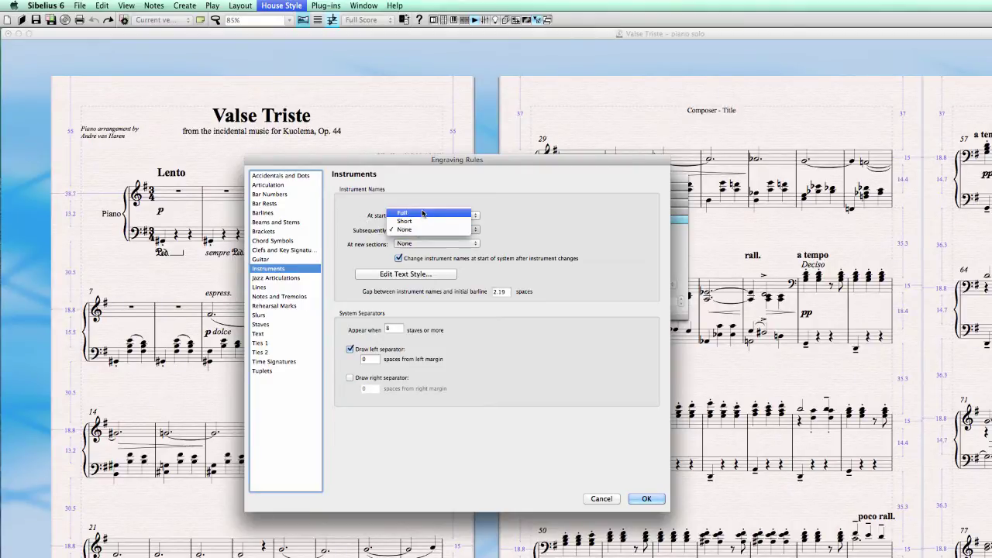
{"action": "left_click", "coordinate": [420, 212]}
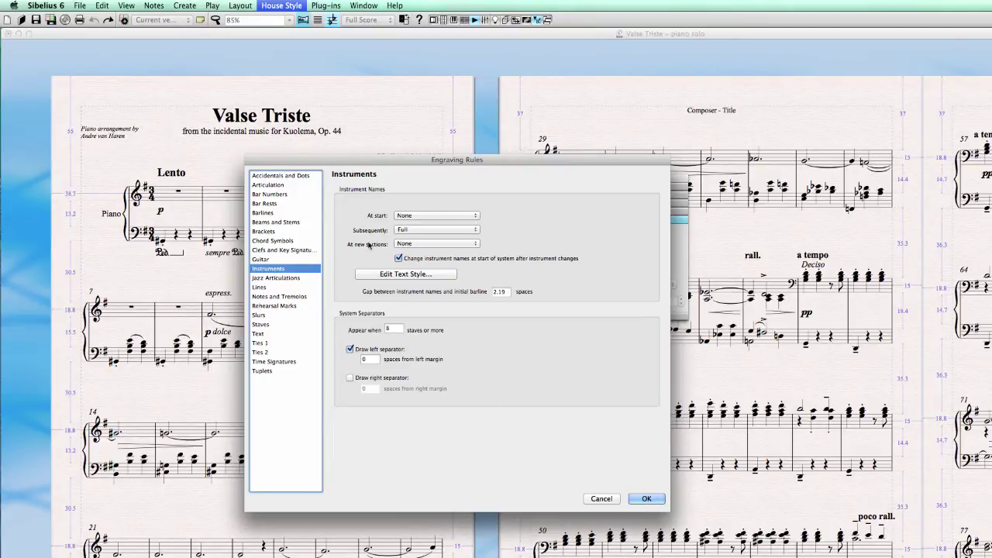
{"action": "left_click", "coordinate": [646, 498]}
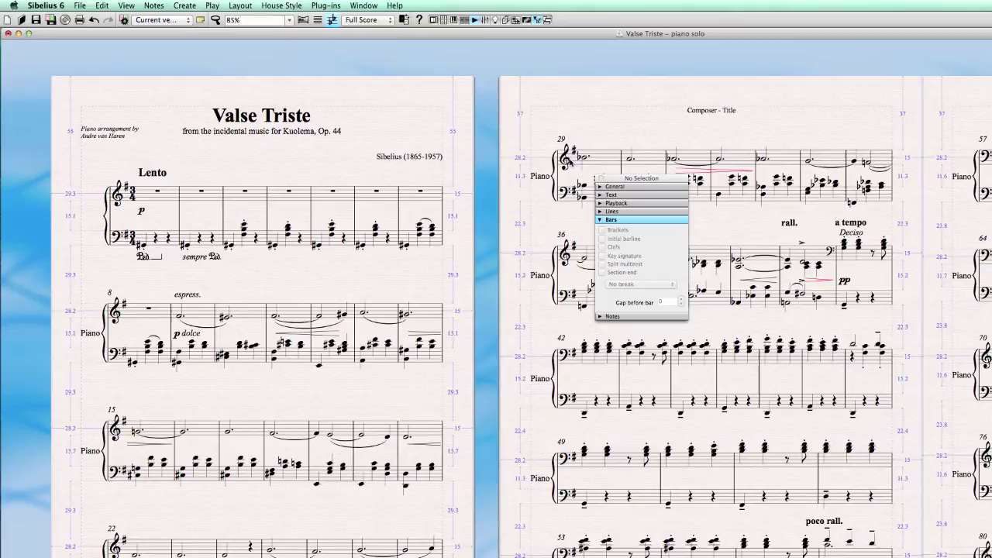
- Change the Subsequently instrument name to Short
{"action": "left_click", "coordinate": [281, 6]}
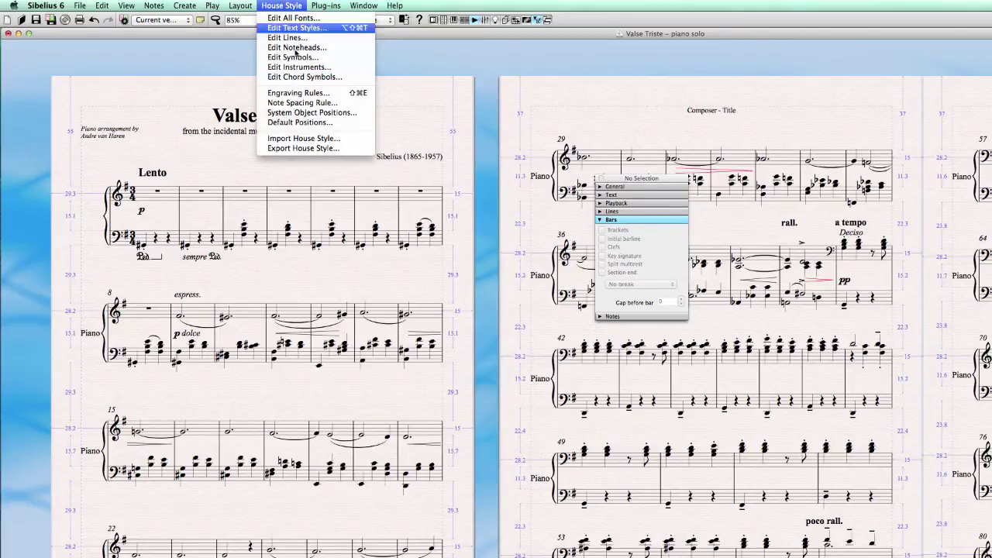
{"action": "left_click", "coordinate": [290, 93]}
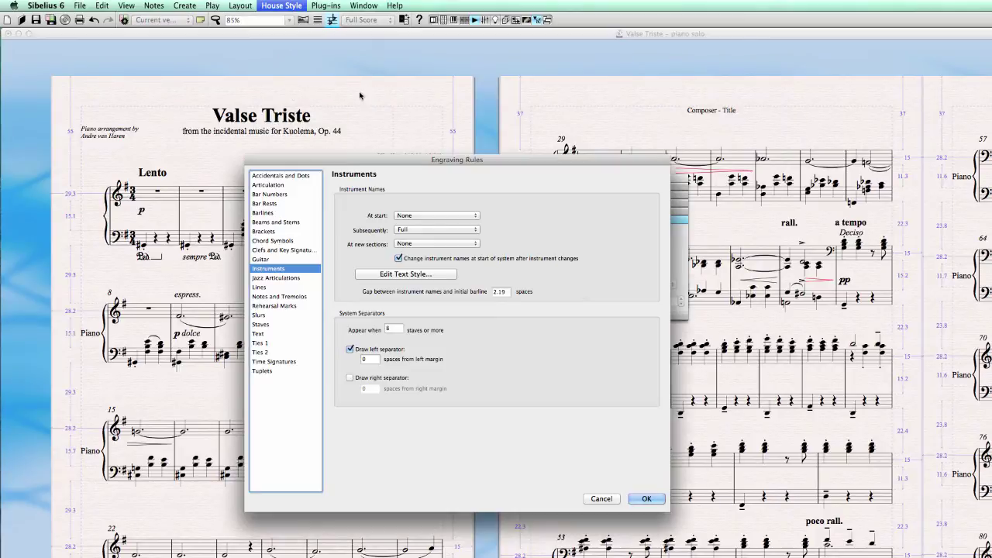
{"action": "left_click", "coordinate": [426, 230]}
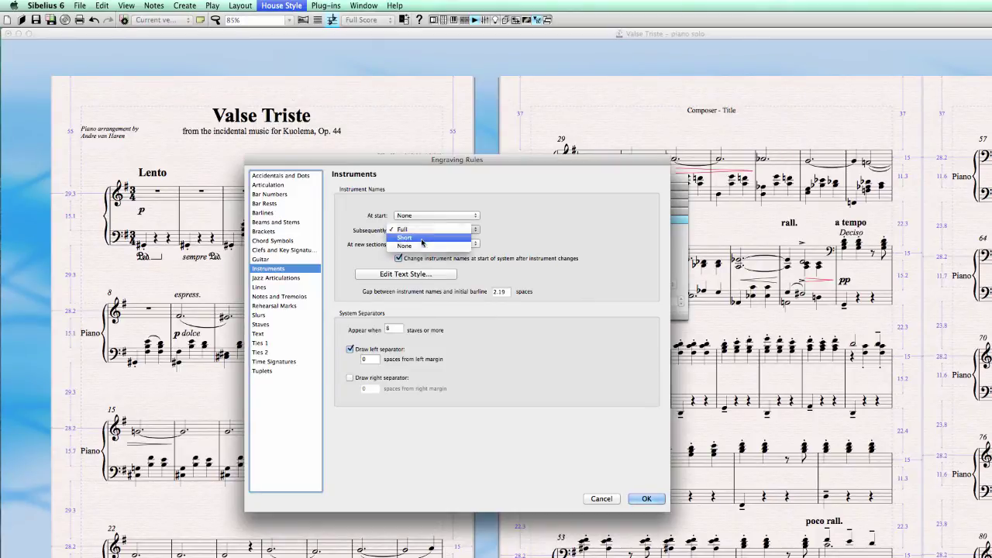
{"action": "left_click", "coordinate": [424, 238]}
{"action": "left_click", "coordinate": [646, 499]}
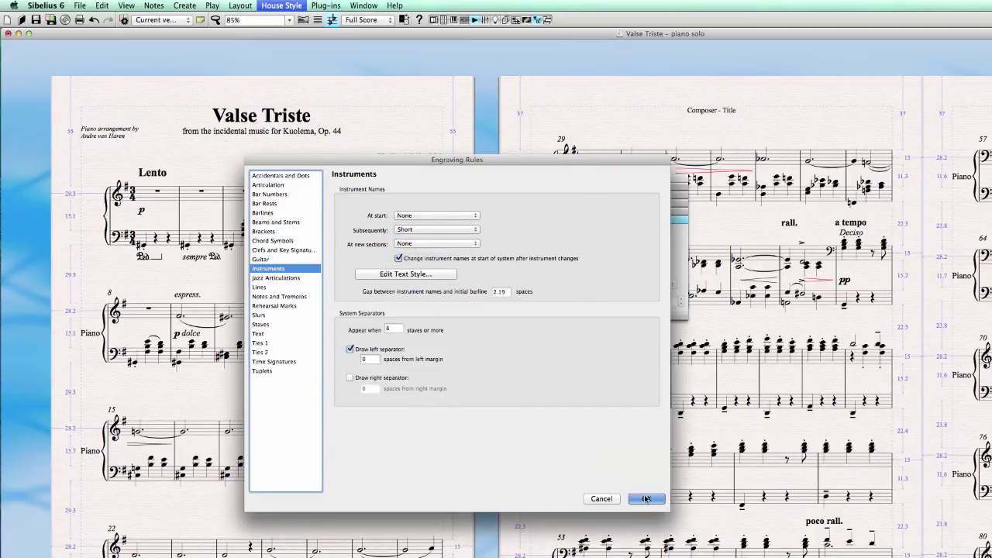
- Change the At start instrument name back to Full
{"action": "left_click", "coordinate": [288, 6]}
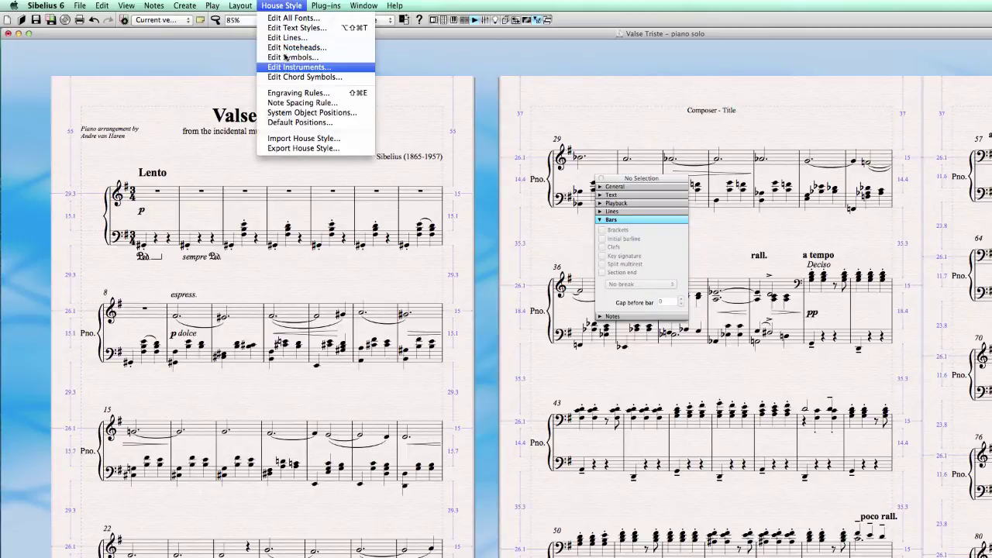
{"action": "left_click", "coordinate": [292, 92]}
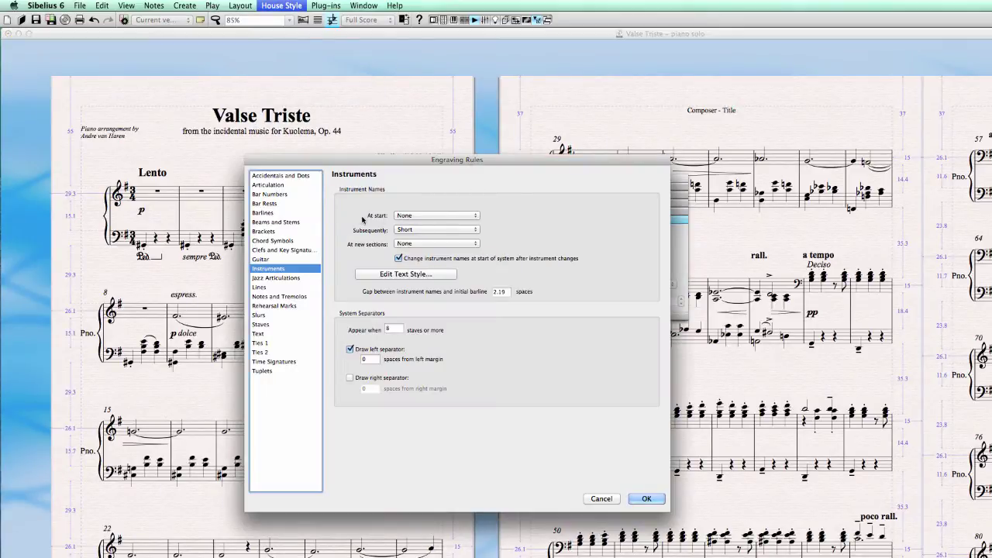
{"action": "left_click", "coordinate": [418, 217]}
{"action": "left_click", "coordinate": [417, 200]}
{"action": "left_click", "coordinate": [646, 498]}
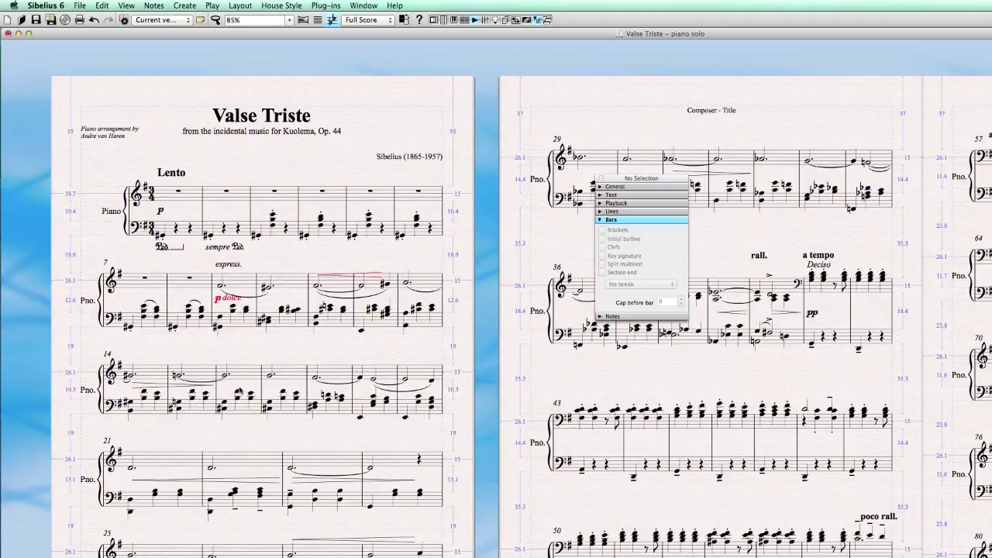
- Open the Edit Text Styles dialog and close it without changes
{"action": "left_click", "coordinate": [298, 6]}
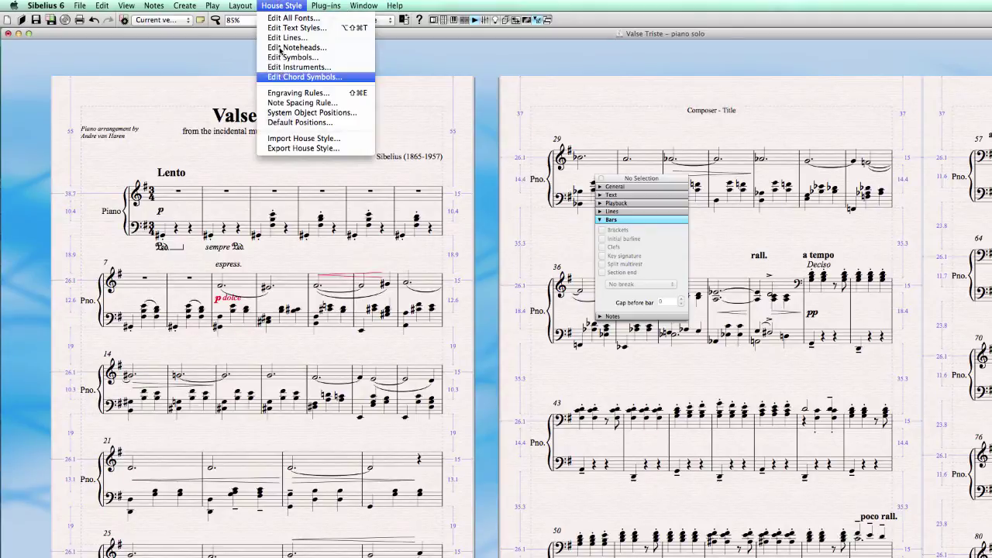
{"action": "left_click", "coordinate": [325, 38]}
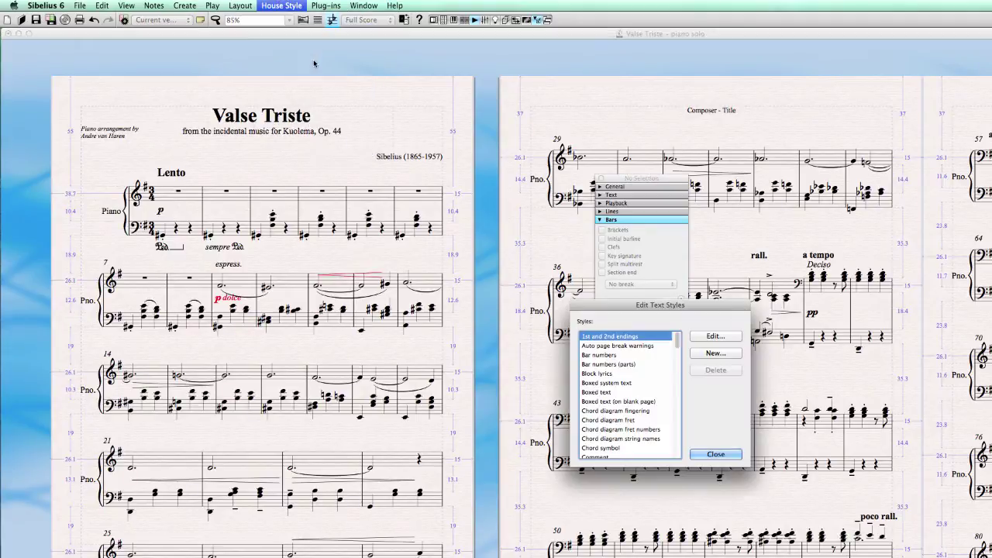
{"action": "left_click", "coordinate": [715, 454]}
- In Engraving Rules > Instruments, set Subsequently and At new sections to None, keeping At start Full
{"action": "left_click", "coordinate": [325, 6]}
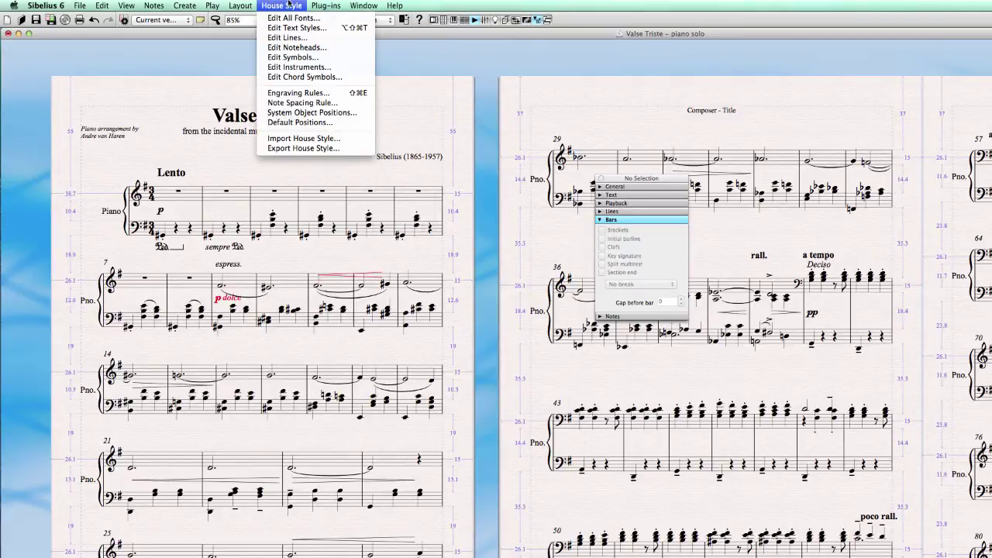
{"action": "left_click", "coordinate": [298, 95]}
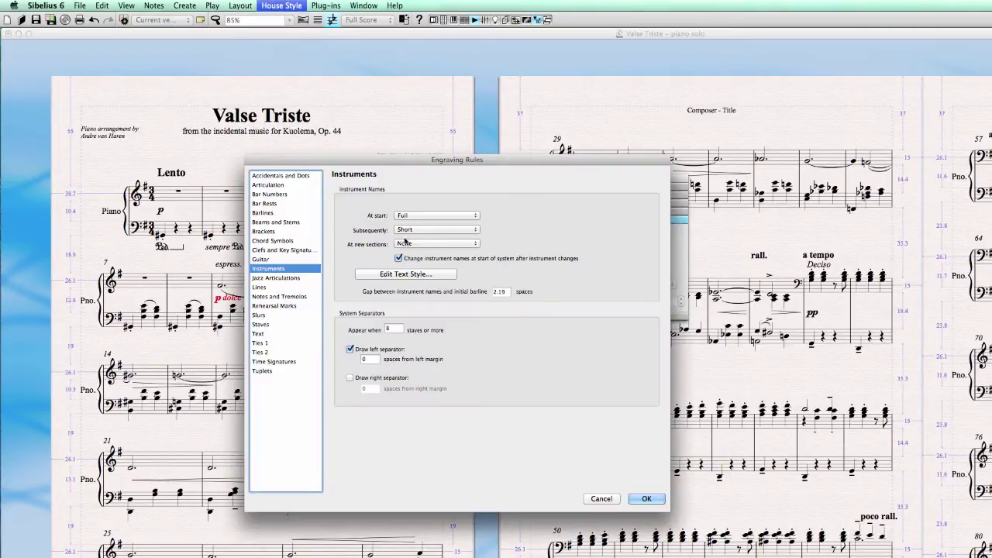
{"action": "left_click", "coordinate": [408, 231]}
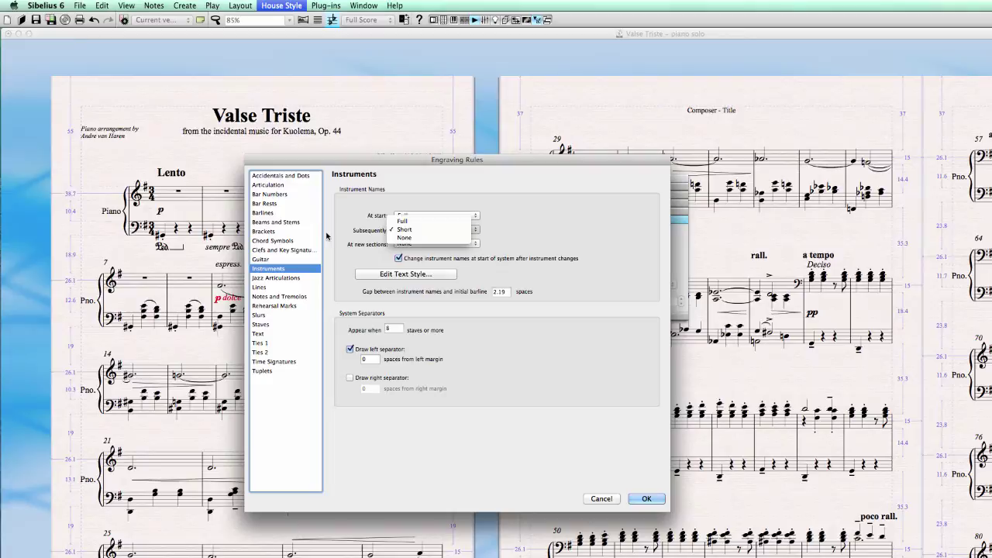
{"action": "left_click", "coordinate": [414, 238]}
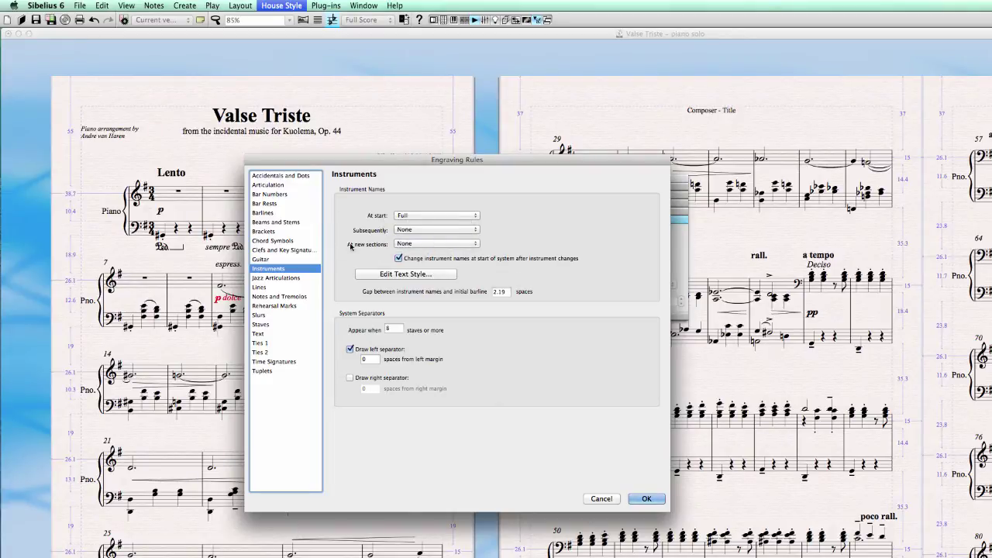
{"action": "left_click", "coordinate": [434, 247]}
{"action": "left_click", "coordinate": [441, 245]}
{"action": "left_click", "coordinate": [436, 216]}
{"action": "left_click", "coordinate": [547, 248]}
{"action": "left_click", "coordinate": [419, 244]}
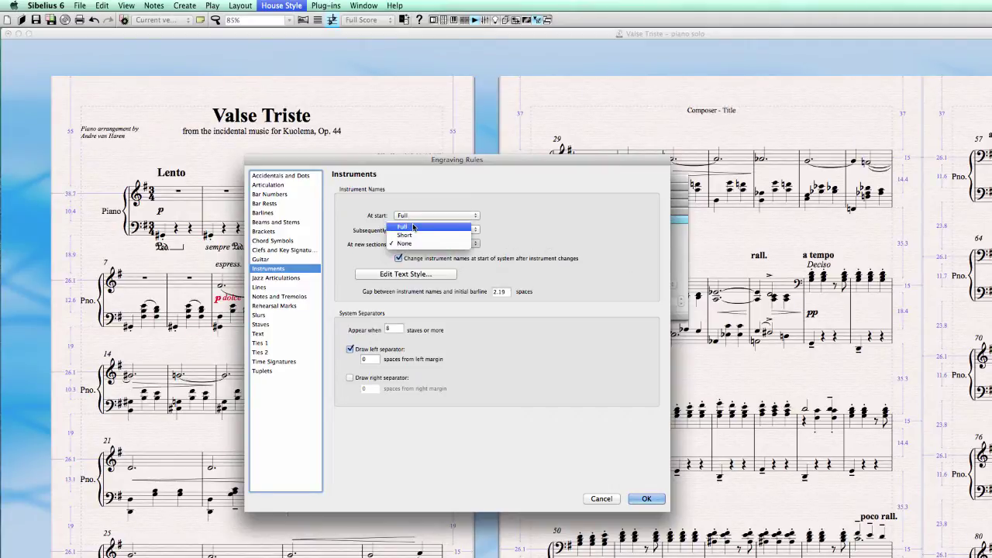
{"action": "left_click", "coordinate": [407, 243]}
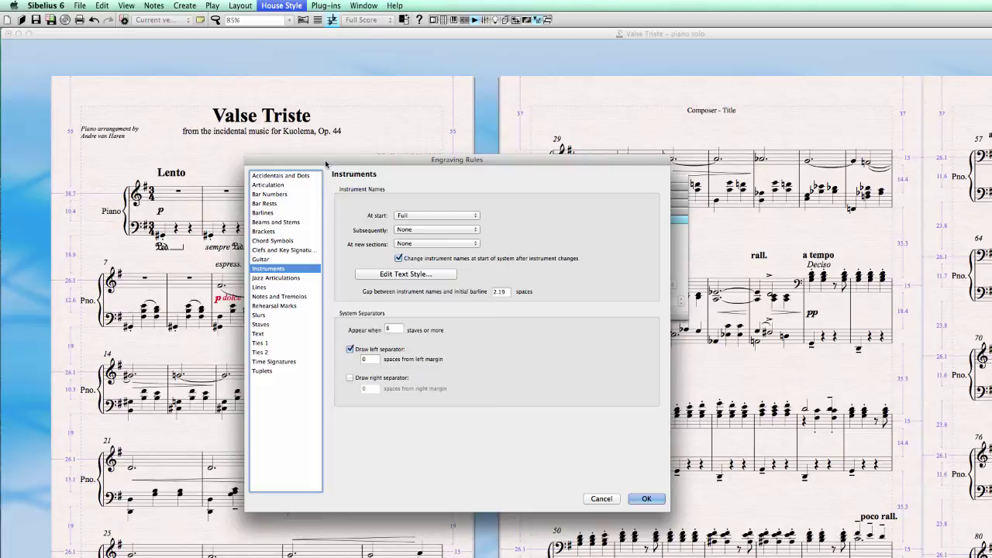
- Move the Engraving Rules window aside and apply the instrument-name changes
{"action": "left_click_drag", "start_coordinate": [326, 164], "coordinate": [280, 88]}
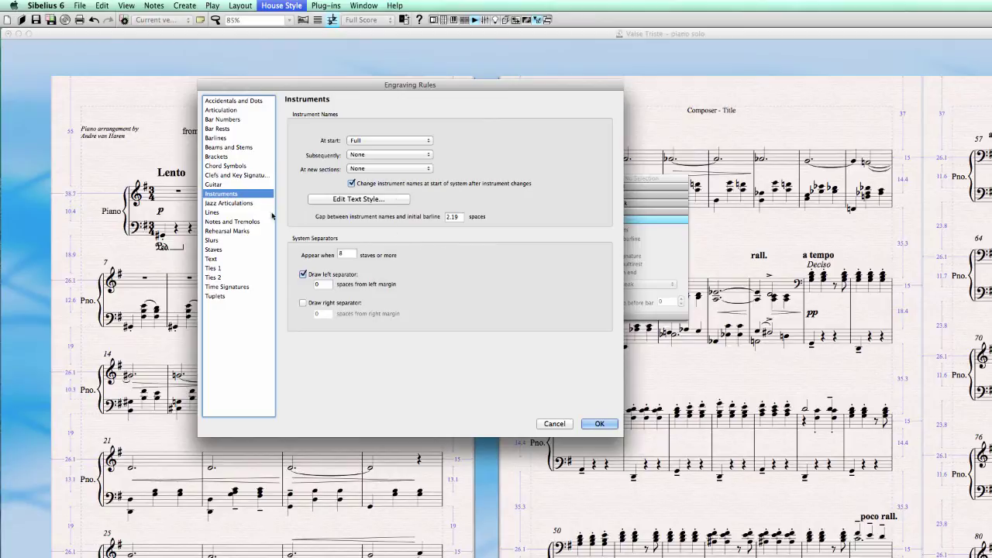
{"action": "left_click_drag", "start_coordinate": [419, 84], "coordinate": [540, 132]}
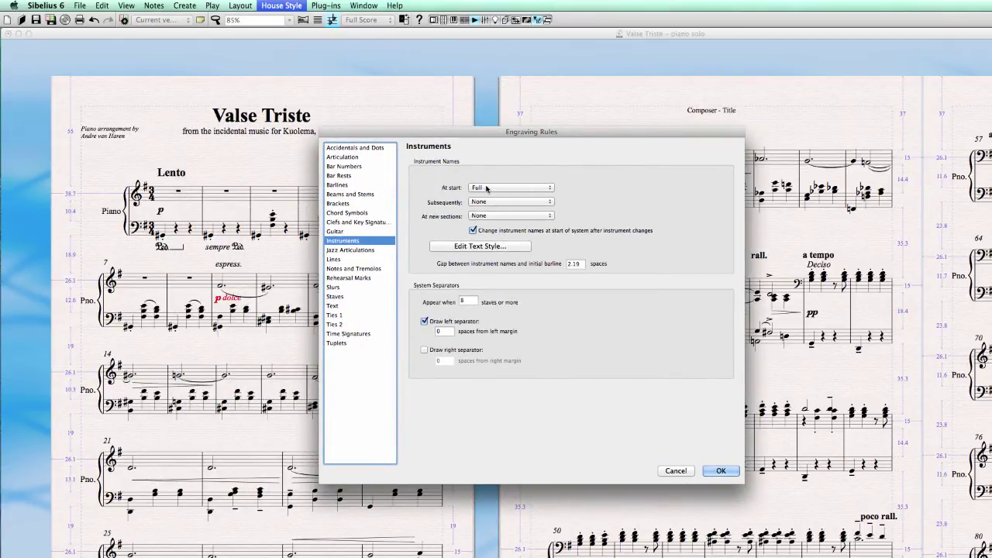
{"action": "left_click", "coordinate": [721, 471]}
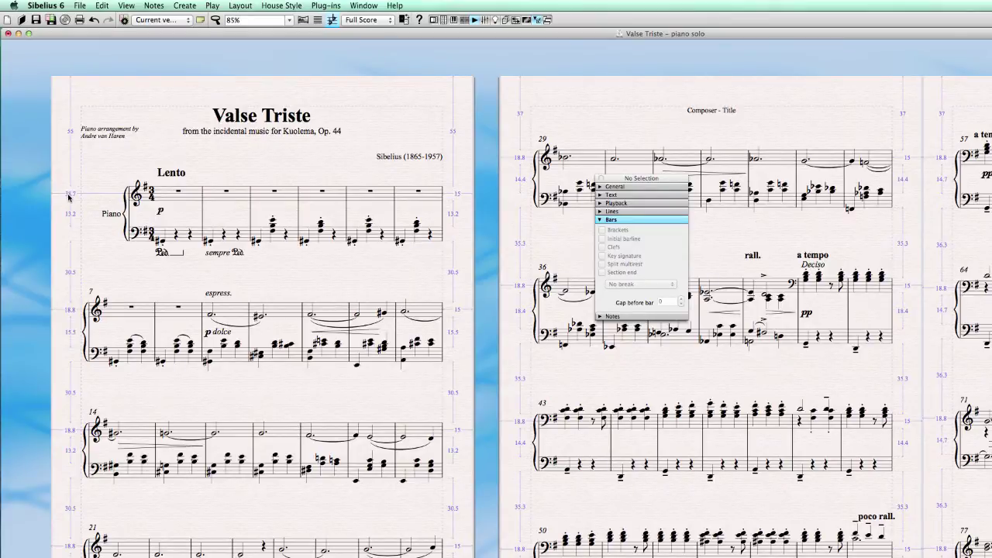
- Toggle View > Rulers > Staff Rulers off and back on, then nudge the Properties panel left
{"action": "left_click", "coordinate": [125, 5]}
{"action": "mouse_move", "coordinate": [145, 85]}
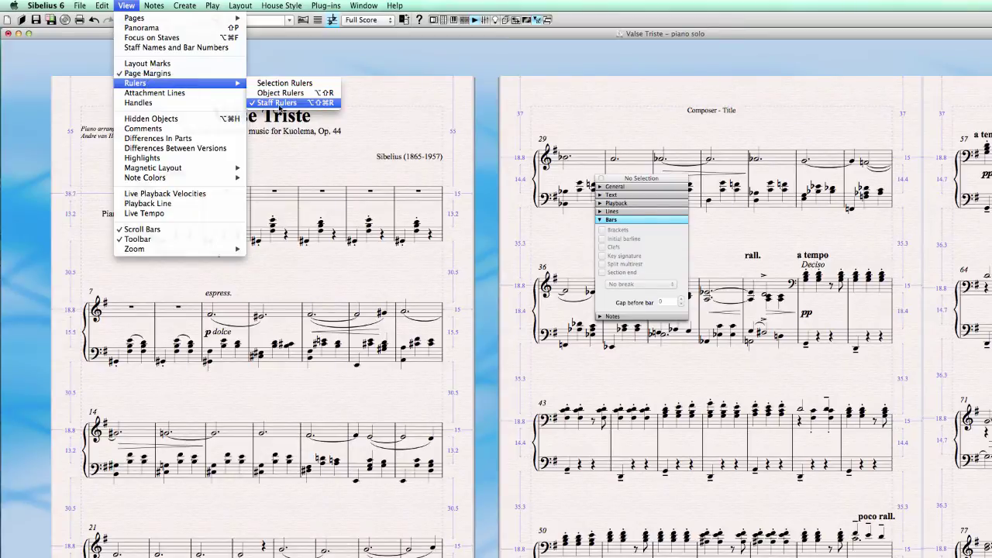
{"action": "left_click", "coordinate": [314, 103]}
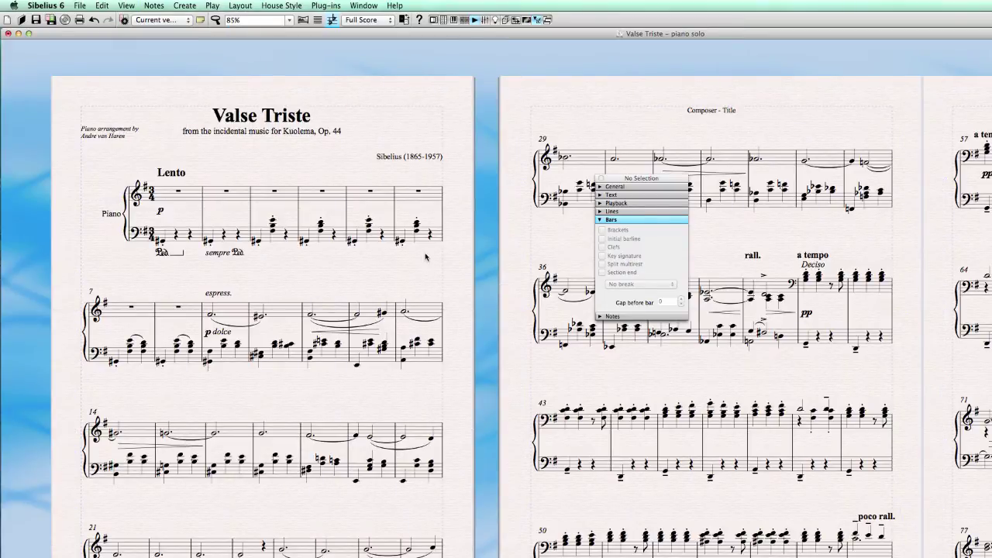
{"action": "left_click", "coordinate": [126, 6]}
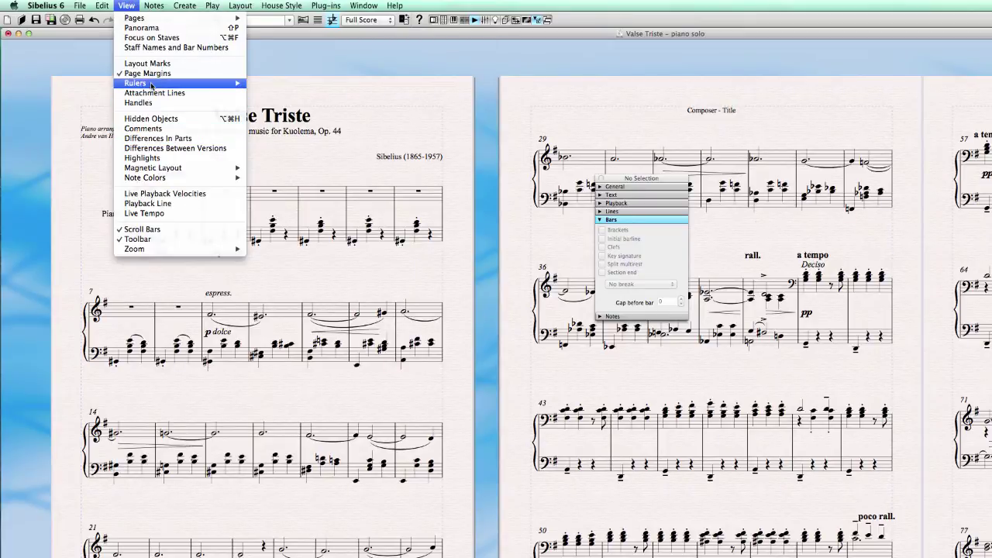
{"action": "mouse_move", "coordinate": [148, 85]}
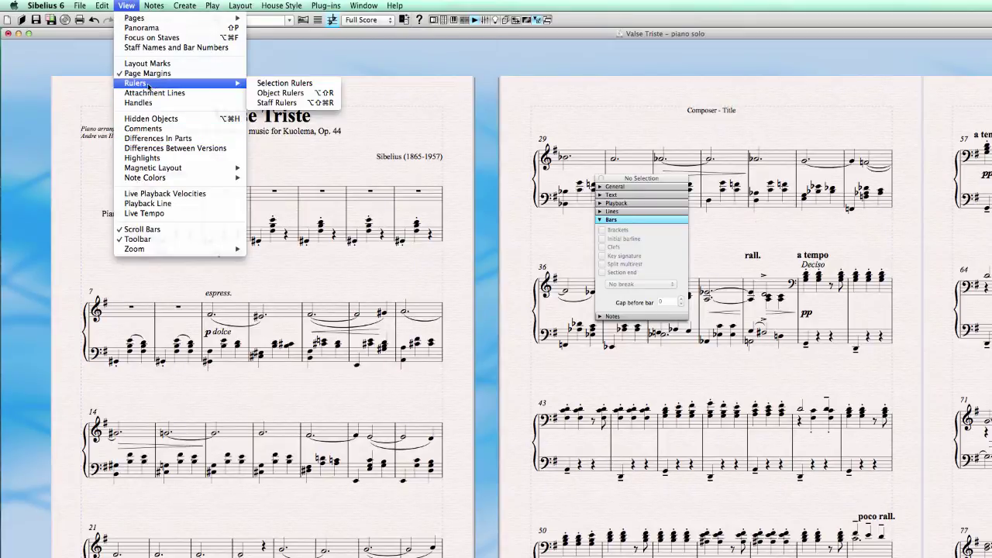
{"action": "left_click", "coordinate": [304, 104]}
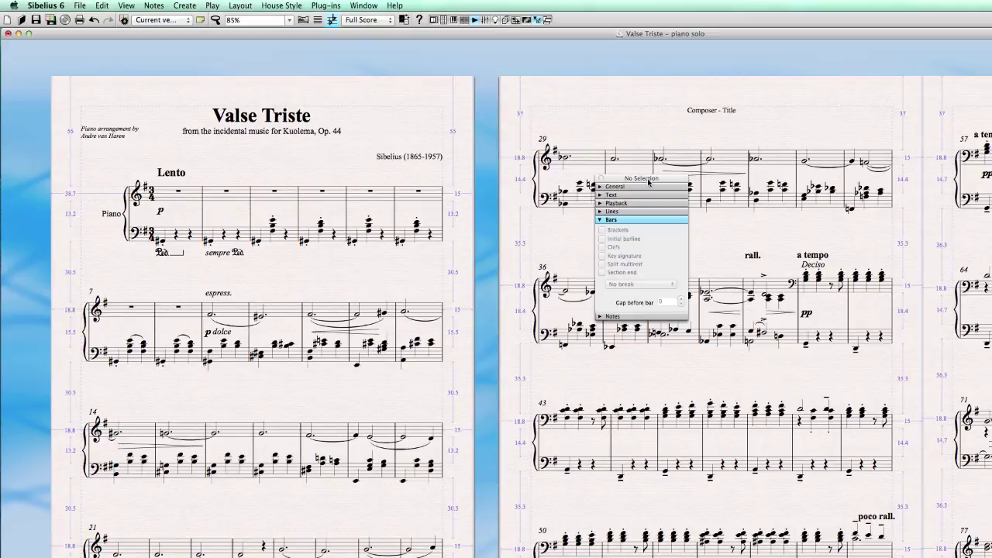
{"action": "left_click_drag", "start_coordinate": [649, 181], "coordinate": [629, 179]}
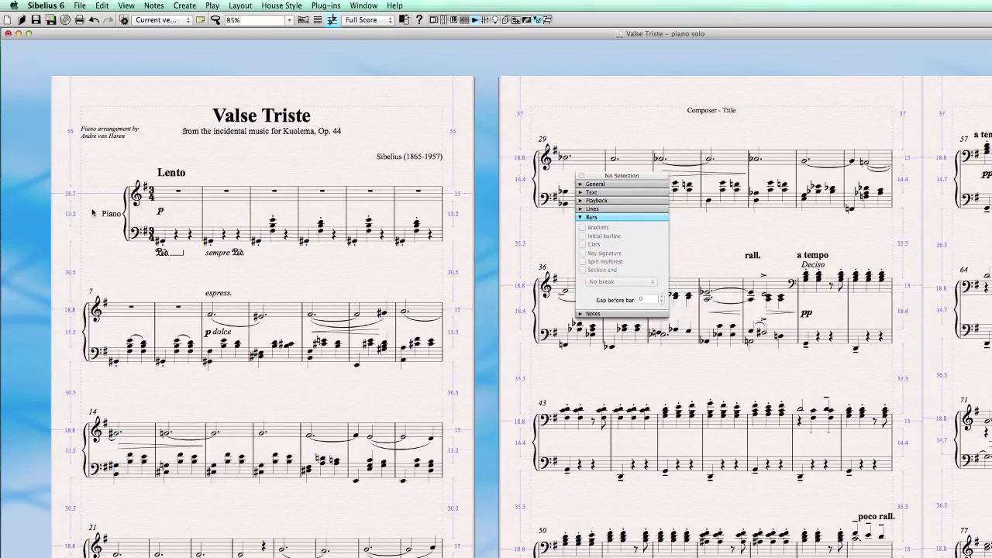
{"action": "left_click", "coordinate": [291, 6]}
- Confirm the Engraving Rules with the name-to-barline gap left at 2.19 spaces
{"action": "left_click", "coordinate": [279, 93]}
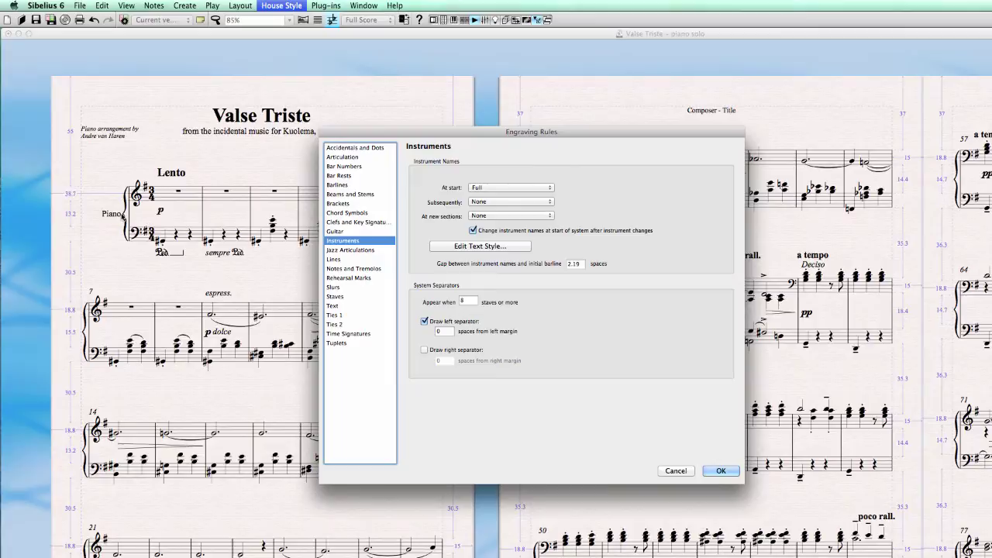
{"action": "double_click", "coordinate": [580, 265]}
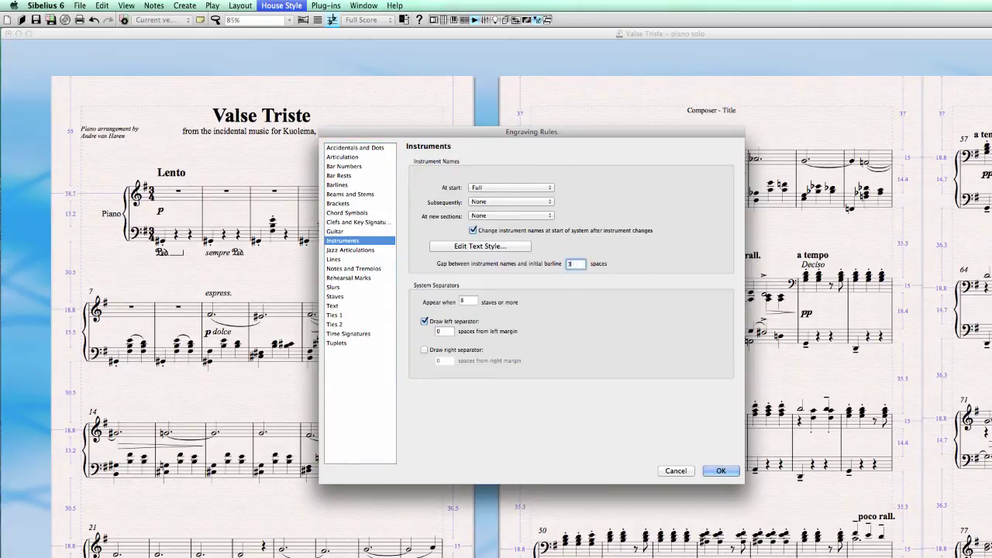
{"action": "left_click", "coordinate": [721, 470]}
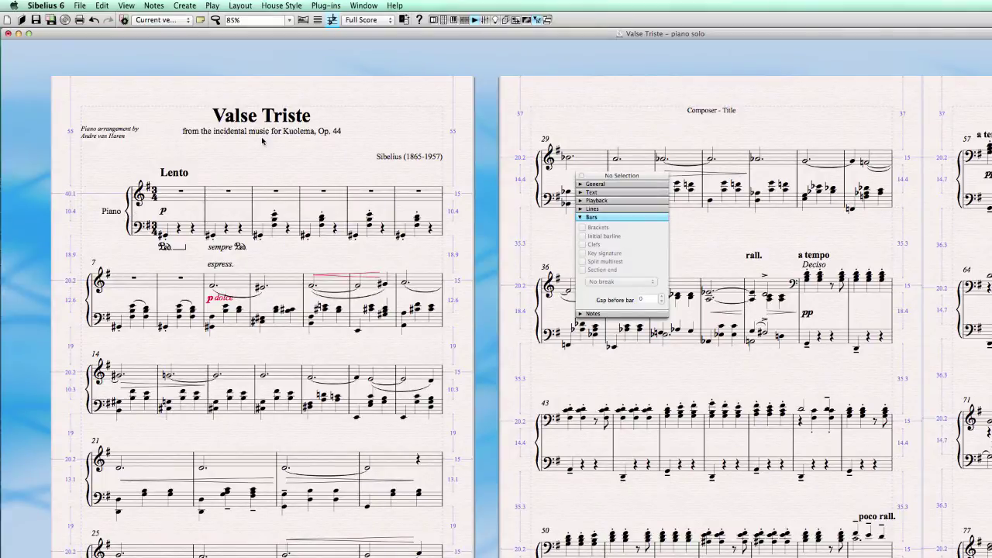
- Set the name-to-barline gap to 4 spaces
{"action": "left_click", "coordinate": [302, 5]}
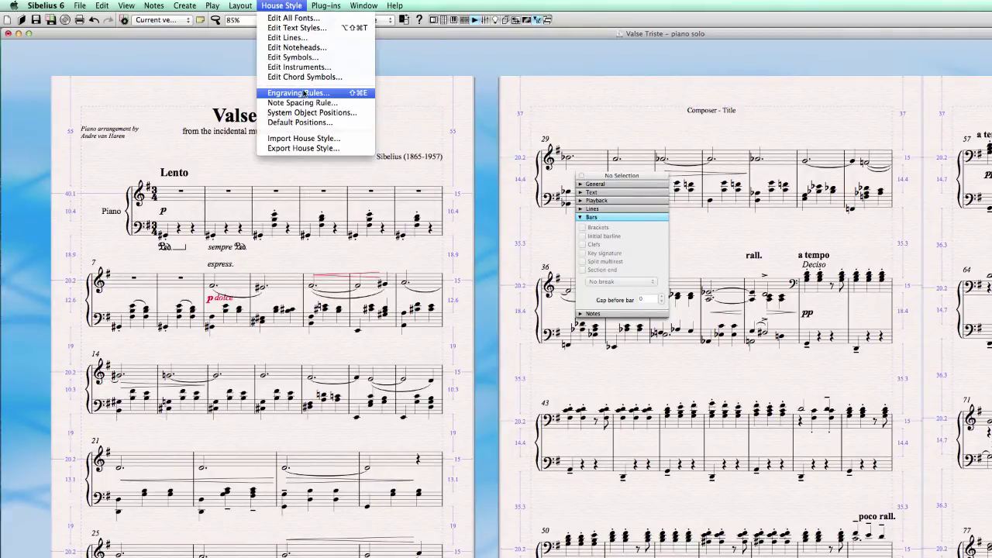
{"action": "left_click", "coordinate": [348, 92]}
{"action": "double_click", "coordinate": [575, 264]}
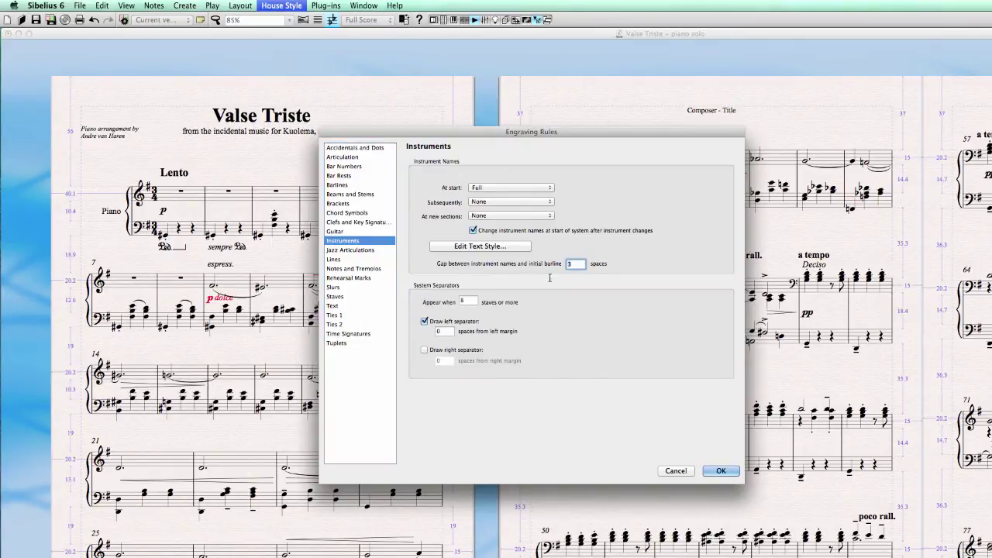
{"action": "type", "text": "4"}
{"action": "left_click", "coordinate": [721, 471]}
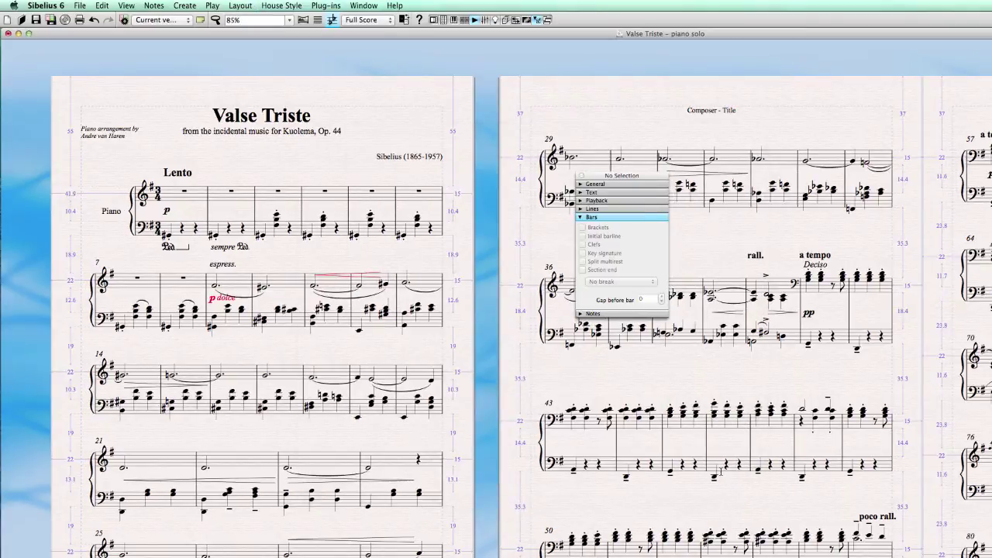
- With a system's opening barline selected, set the name-to-barline gap to 2.1 spaces
{"action": "left_click", "coordinate": [94, 395]}
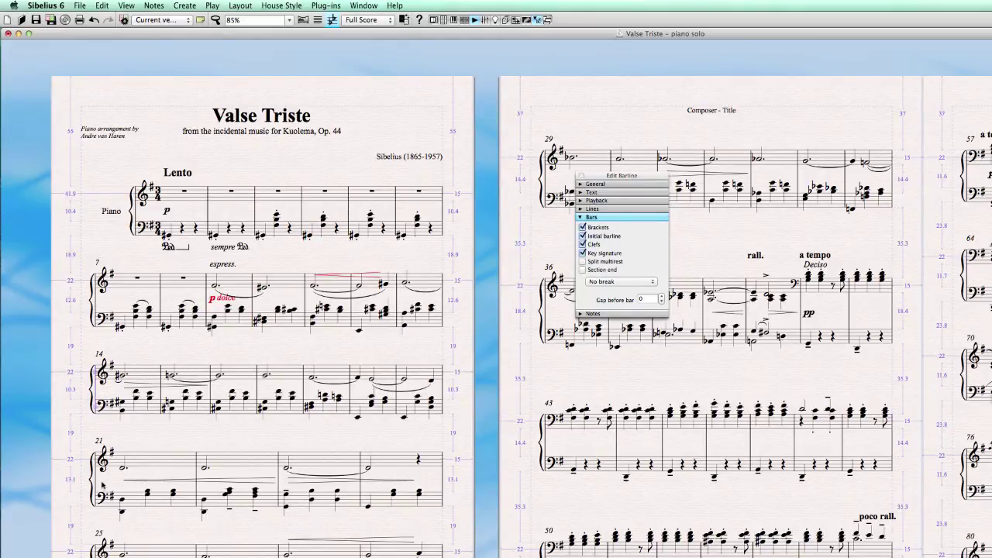
{"action": "left_click", "coordinate": [295, 5]}
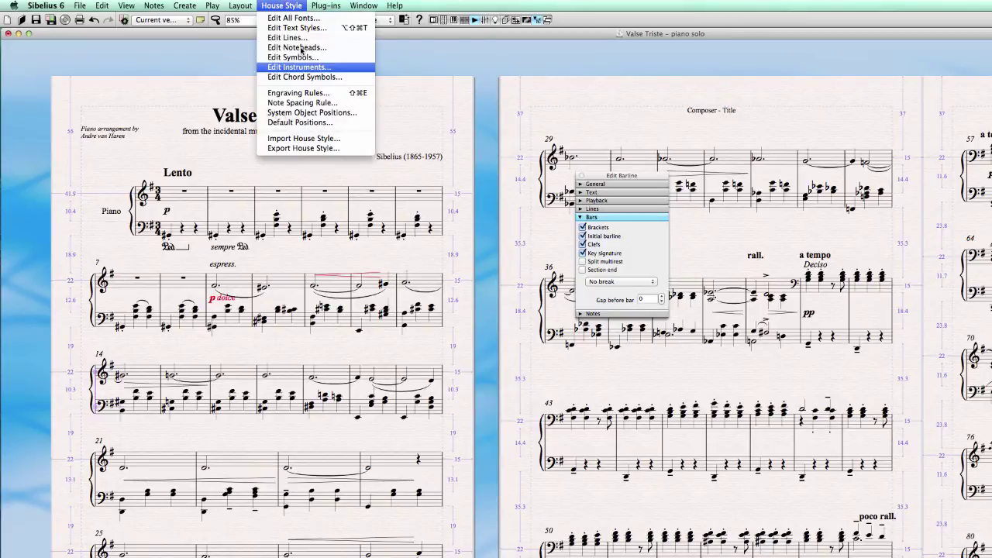
{"action": "left_click", "coordinate": [306, 91]}
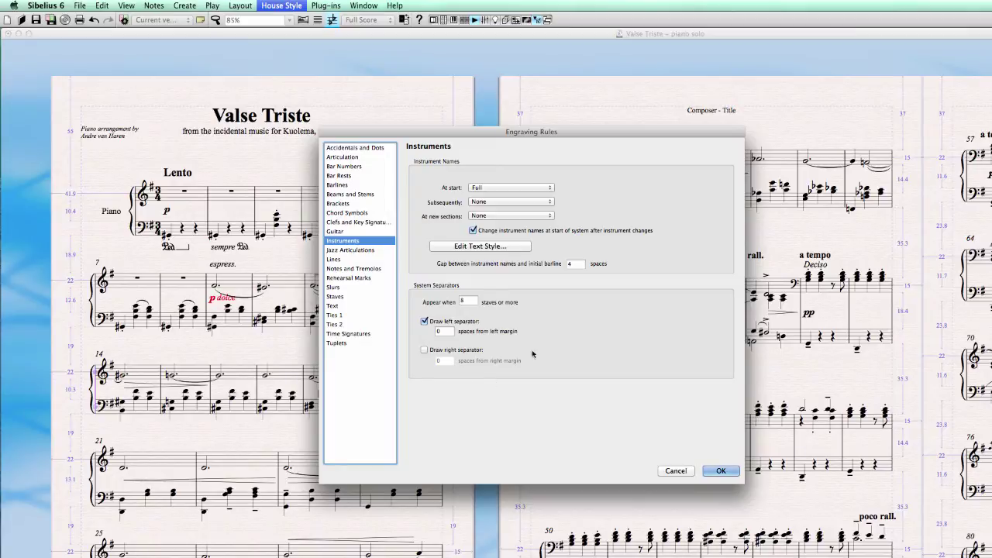
{"action": "left_click", "coordinate": [571, 265]}
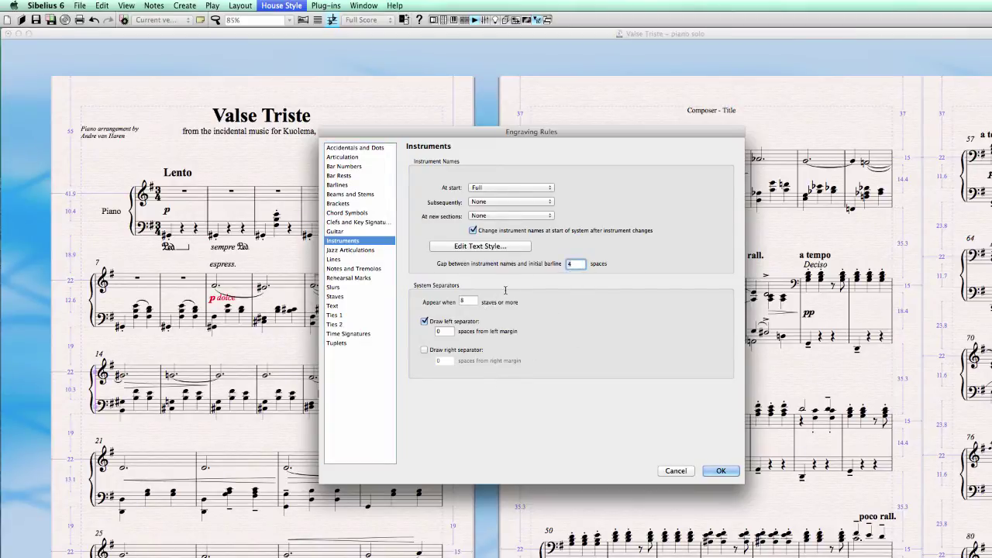
{"action": "type", "text": "2.19"}
{"action": "left_click", "coordinate": [718, 470]}
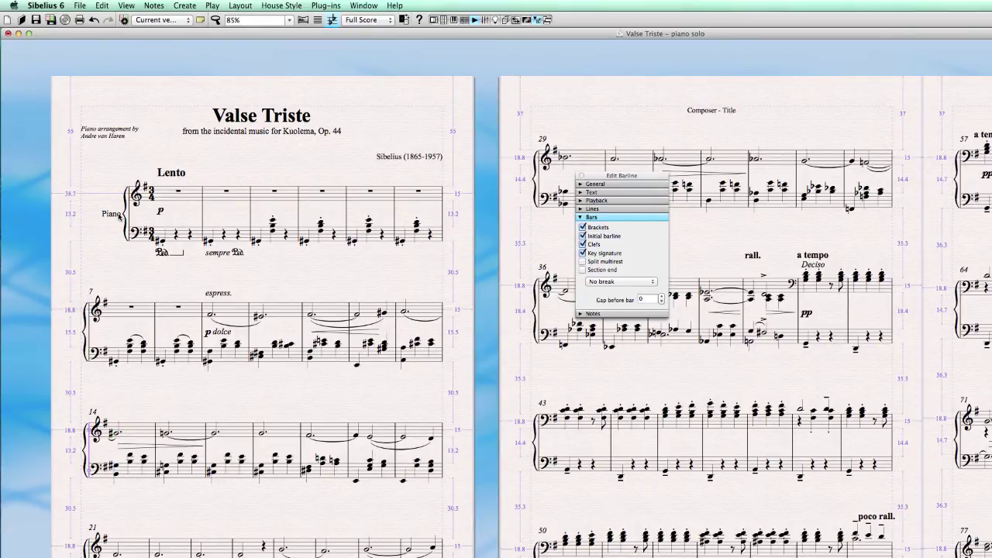
- Select bar 1 and the Piano name in turn to inspect their properties
{"action": "left_click", "coordinate": [170, 196]}
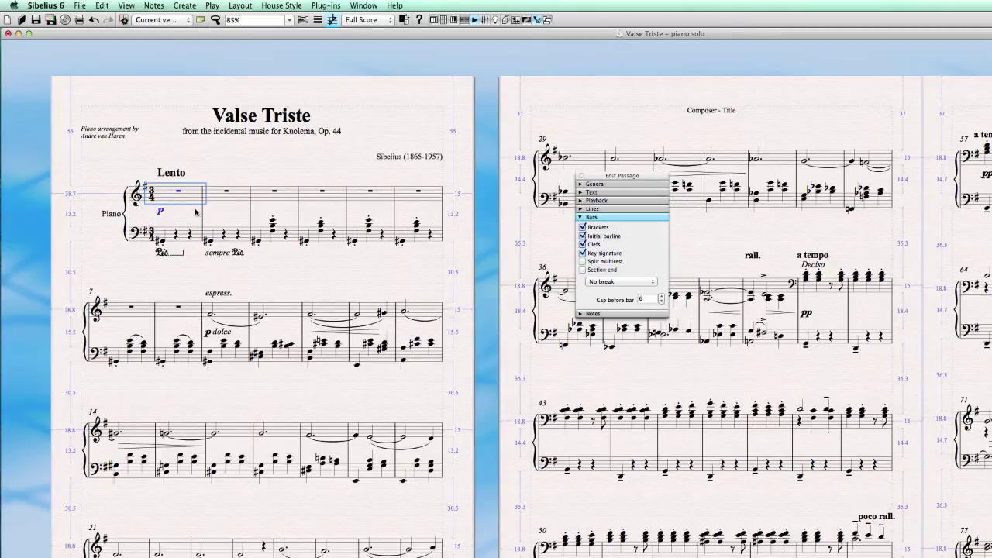
{"action": "left_click", "coordinate": [136, 217]}
{"action": "left_click", "coordinate": [113, 214]}
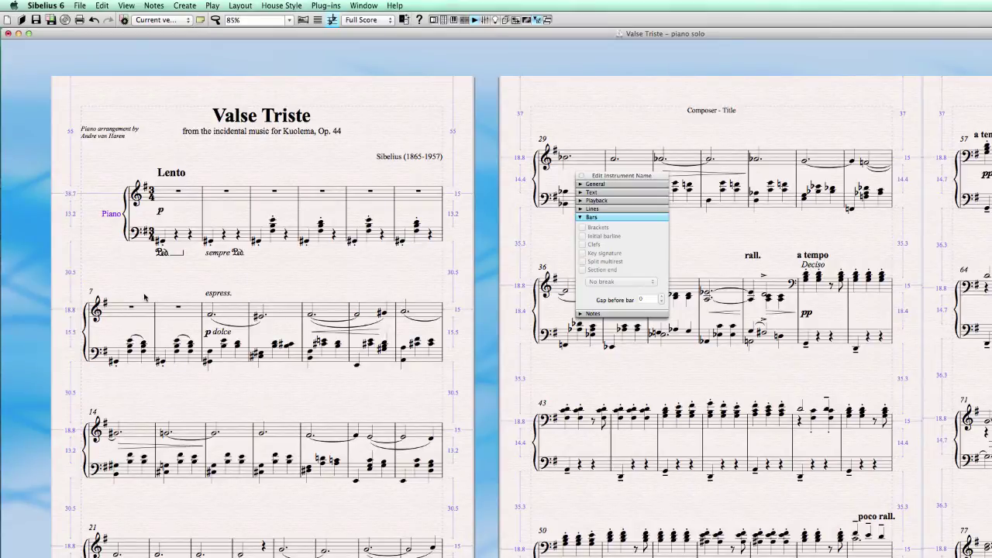
{"action": "left_click", "coordinate": [200, 280]}
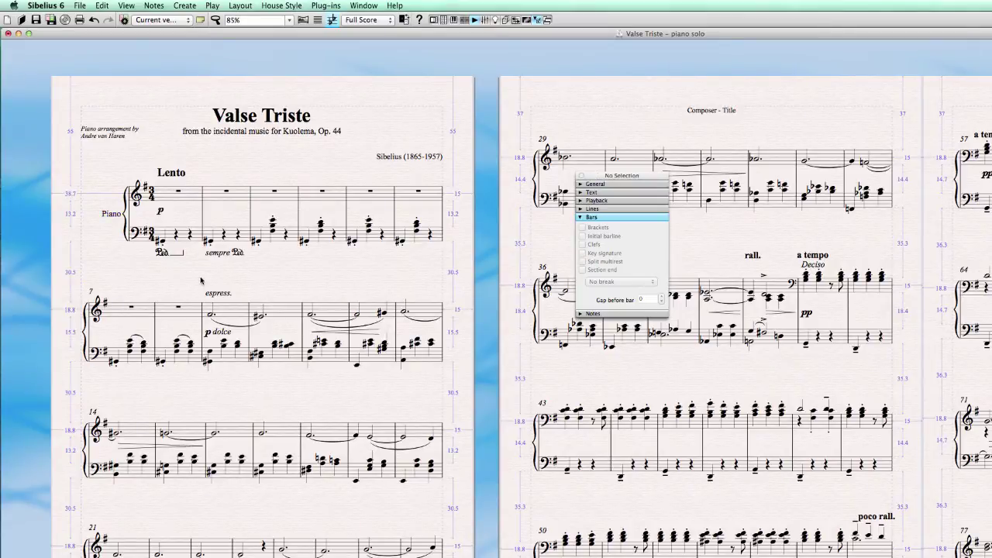
{"action": "left_click", "coordinate": [199, 199]}
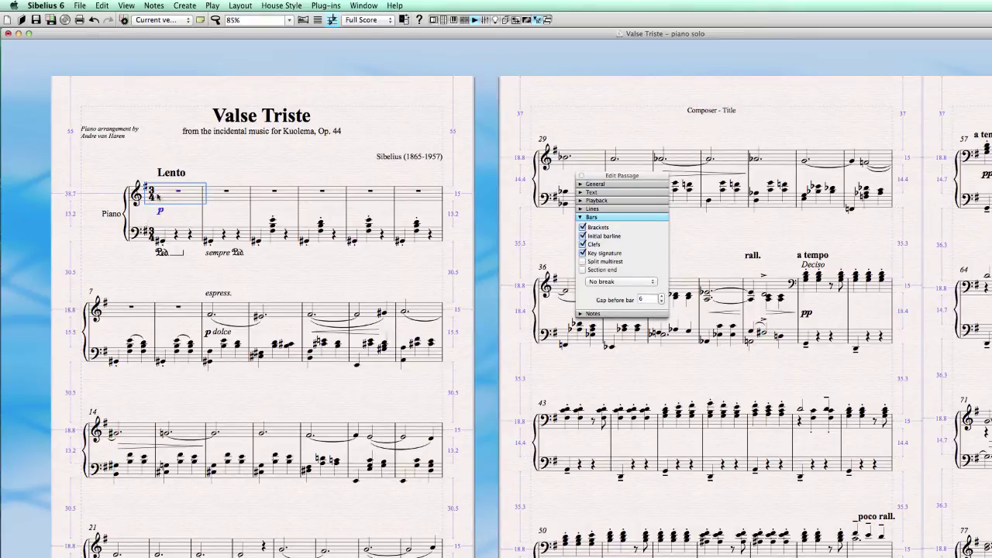
- Move the Properties panel up and left, then reselect bar 1 to check its gap of 6
{"action": "left_click_drag", "start_coordinate": [632, 176], "coordinate": [455, 97]}
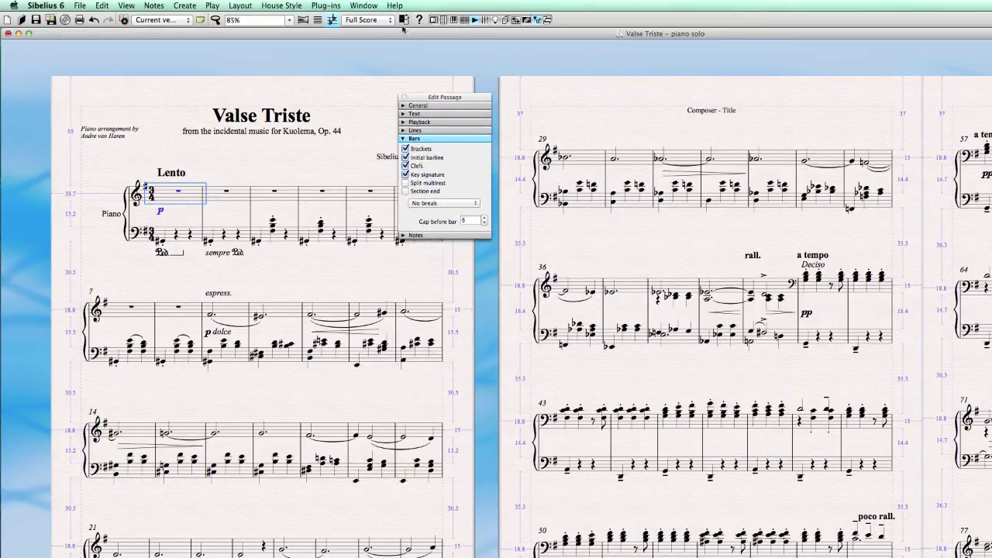
{"action": "left_click", "coordinate": [364, 5]}
{"action": "key", "text": "Escape"}
{"action": "left_click", "coordinate": [186, 217]}
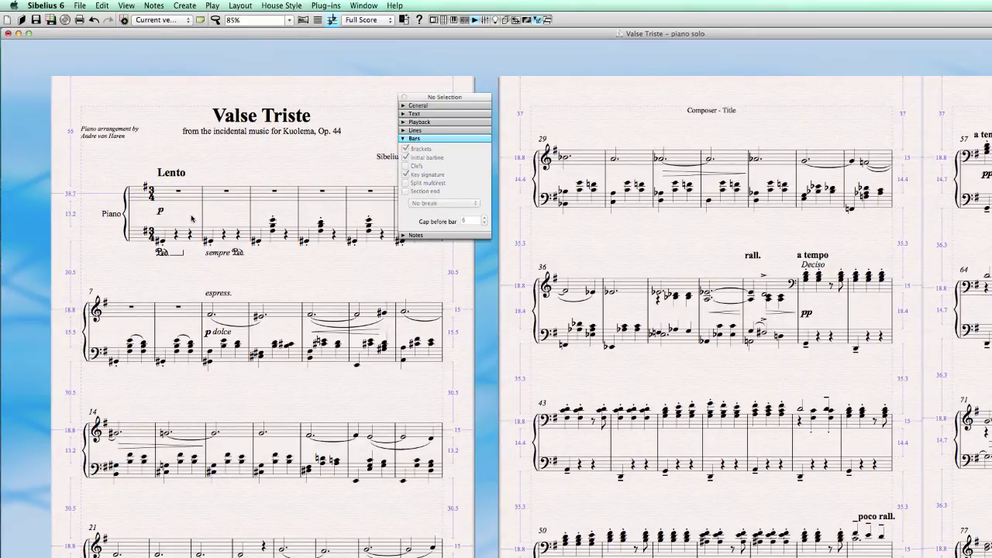
{"action": "left_click", "coordinate": [192, 219]}
- Select bar 1 and lower its Gap before bar from 6 to 5, then to 3
{"action": "left_click", "coordinate": [472, 222]}
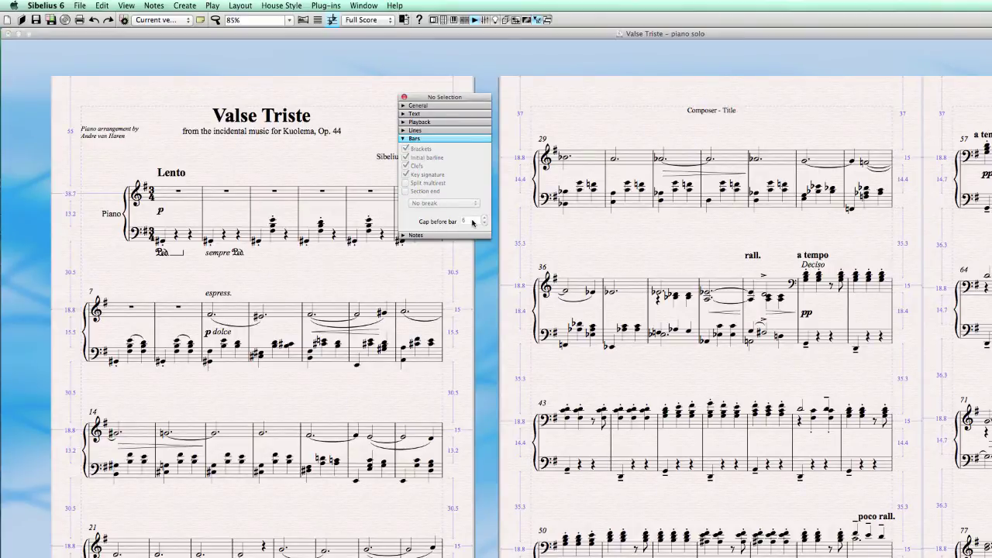
{"action": "left_click", "coordinate": [198, 194]}
{"action": "left_click", "coordinate": [472, 223]}
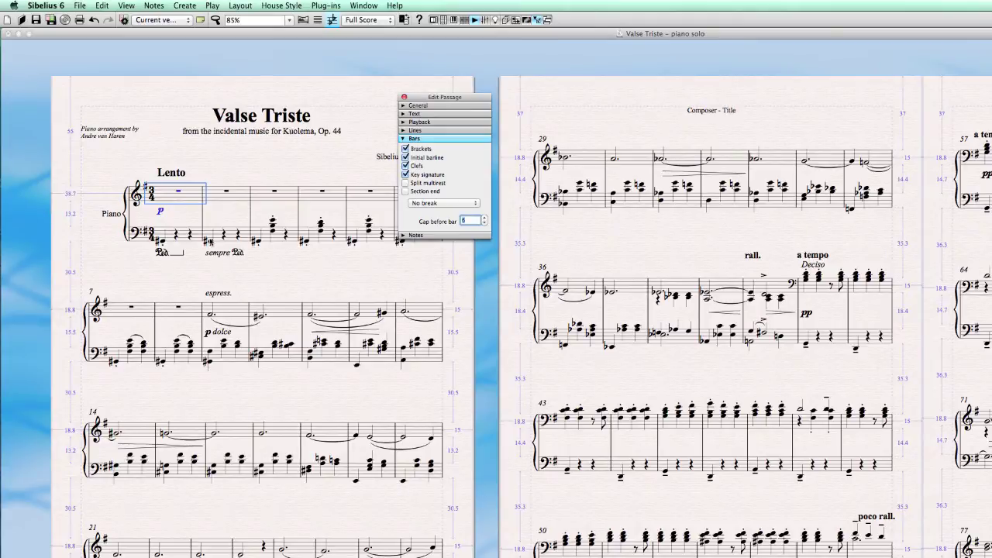
{"action": "key", "text": "Down"}
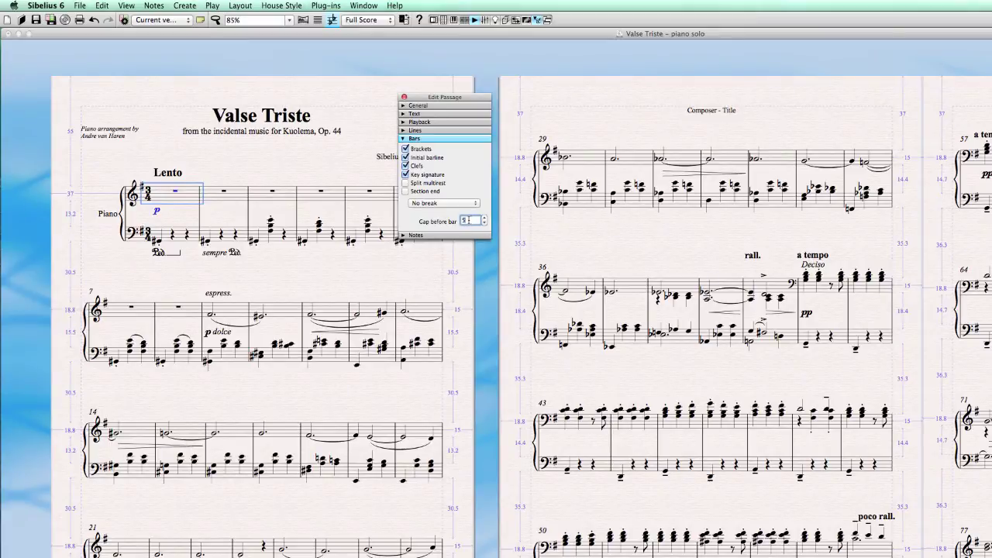
{"action": "type", "text": "3"}
{"action": "key", "text": "Return"}
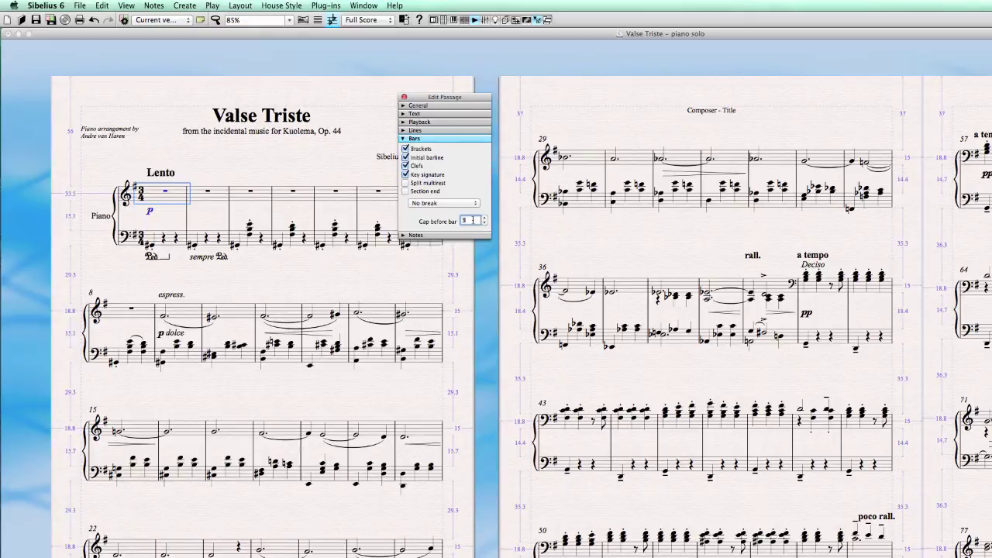
- Try a gap of 0 before bar 1, then set it back to 5
{"action": "type", "text": "2"}
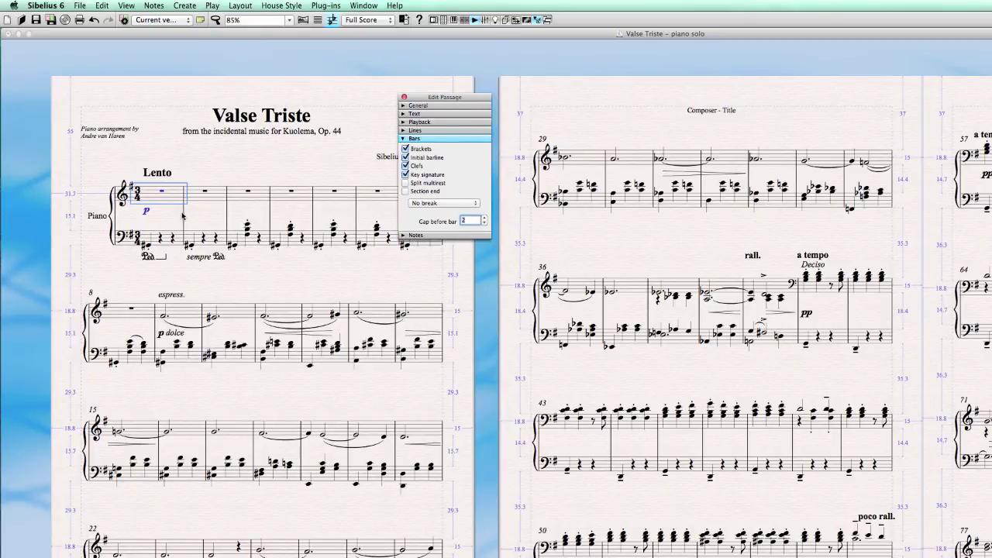
{"action": "key", "text": "BackSpace"}
{"action": "type", "text": "0"}
{"action": "key", "text": "Return"}
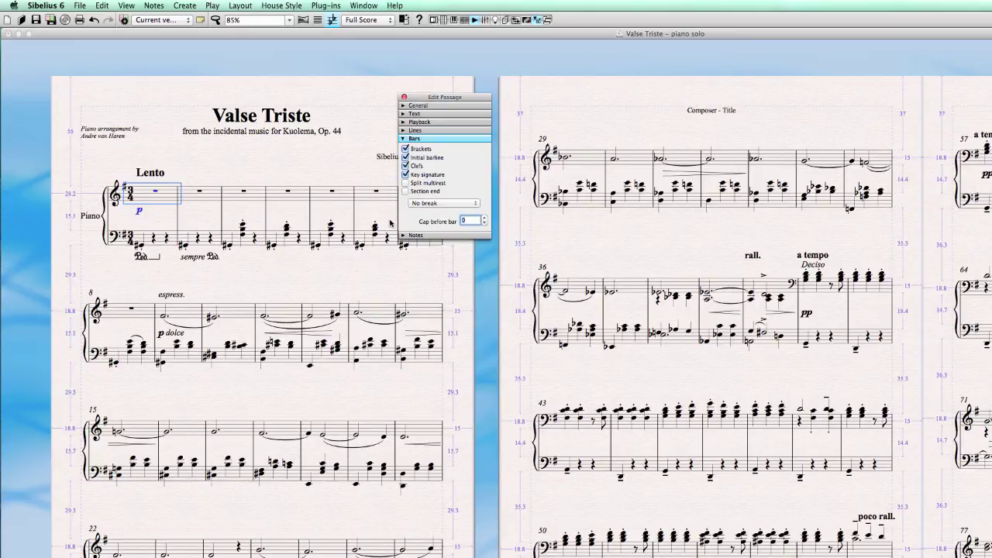
{"action": "type", "text": "5"}
{"action": "key", "text": "Return"}
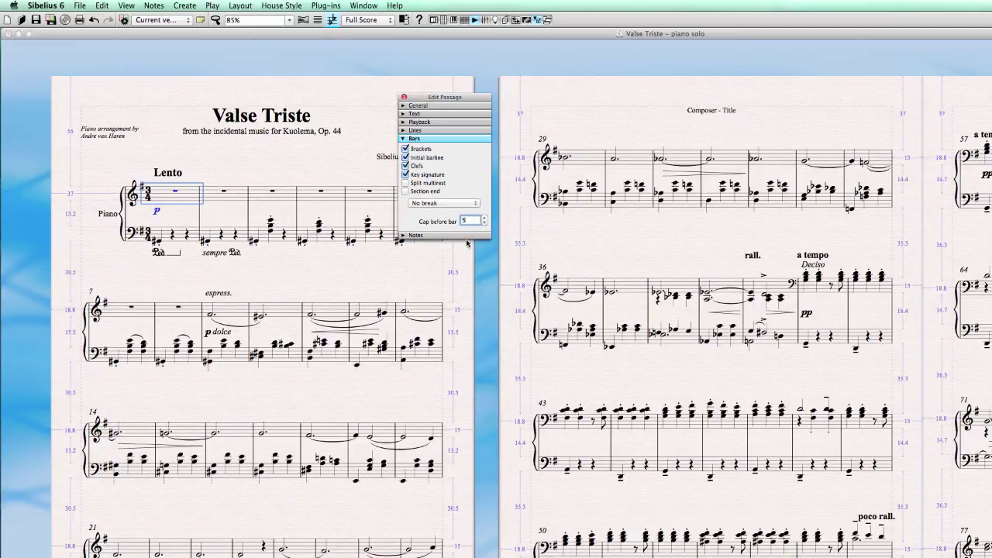
- Deselect bar 1 and select bar 3 to compare its gap
{"action": "left_click", "coordinate": [401, 258]}
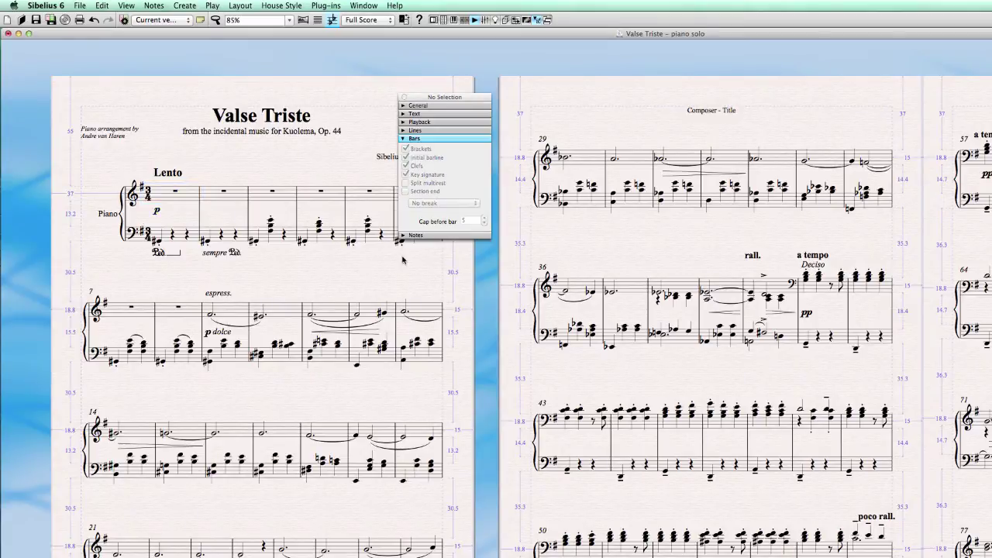
{"action": "left_click", "coordinate": [262, 200]}
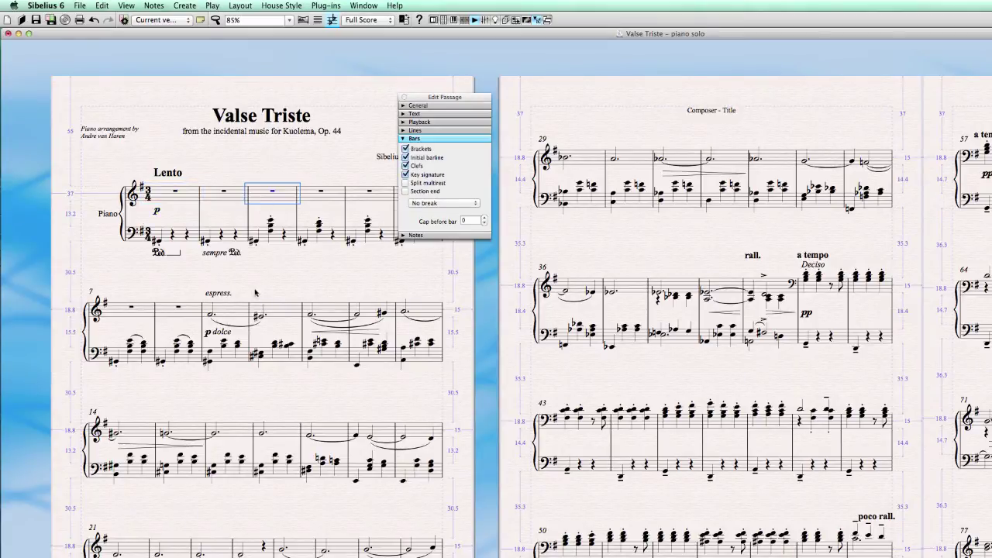
{"action": "left_click", "coordinate": [298, 274]}
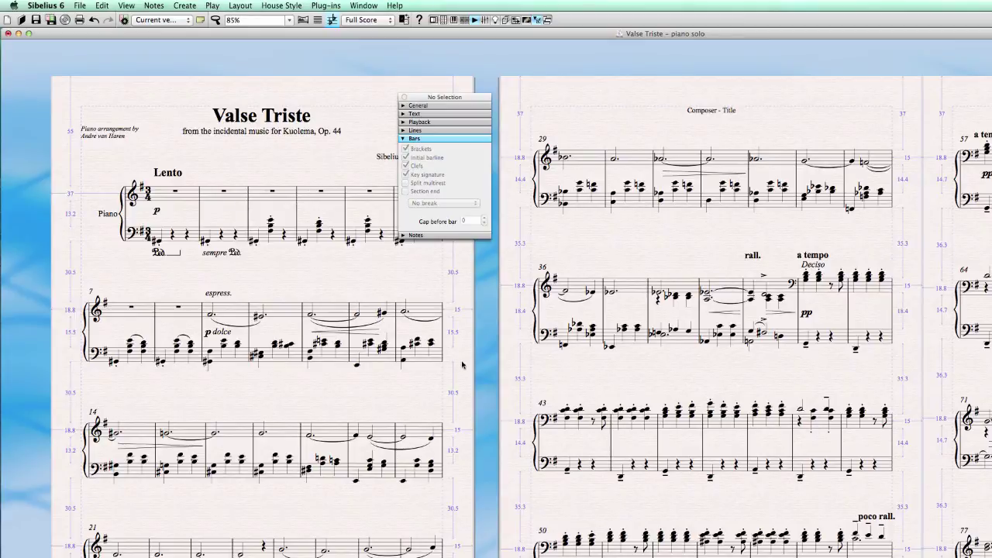
- In House Style > Engraving Rules > Instruments, change At new sections to Short and confirm
{"action": "scroll", "coordinate": [463, 364], "scroll_direction": "down", "scroll_amount": 2}
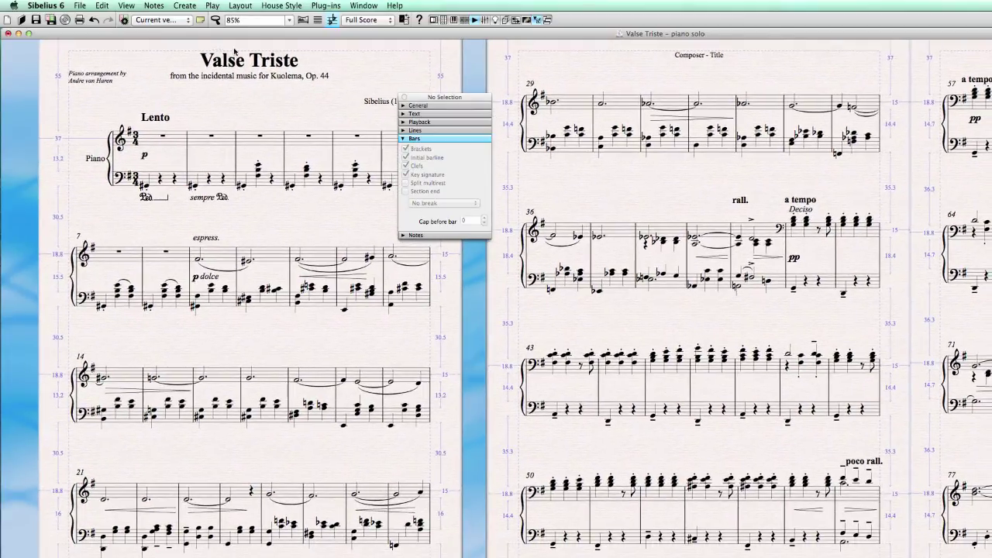
{"action": "left_click", "coordinate": [280, 6]}
{"action": "left_click", "coordinate": [274, 97]}
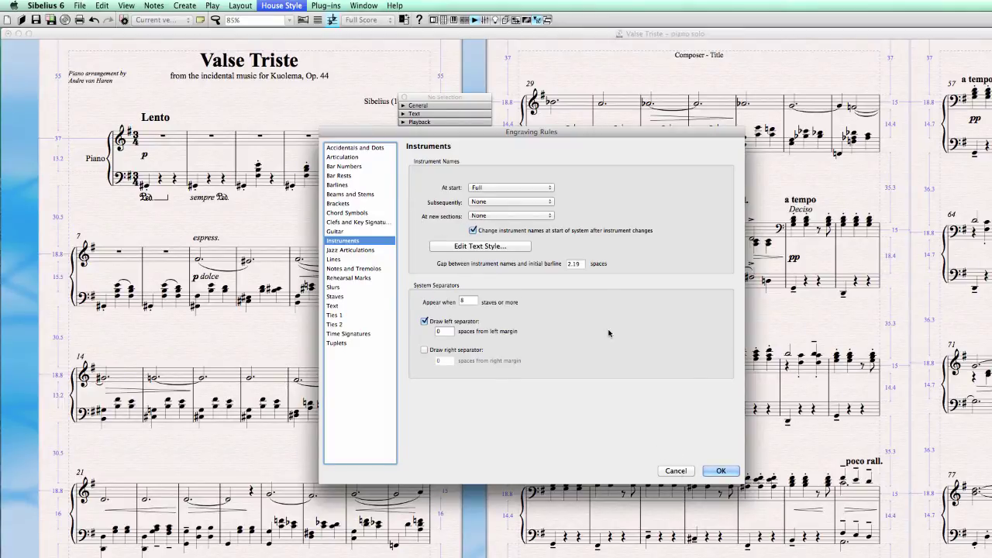
{"action": "left_click", "coordinate": [481, 217]}
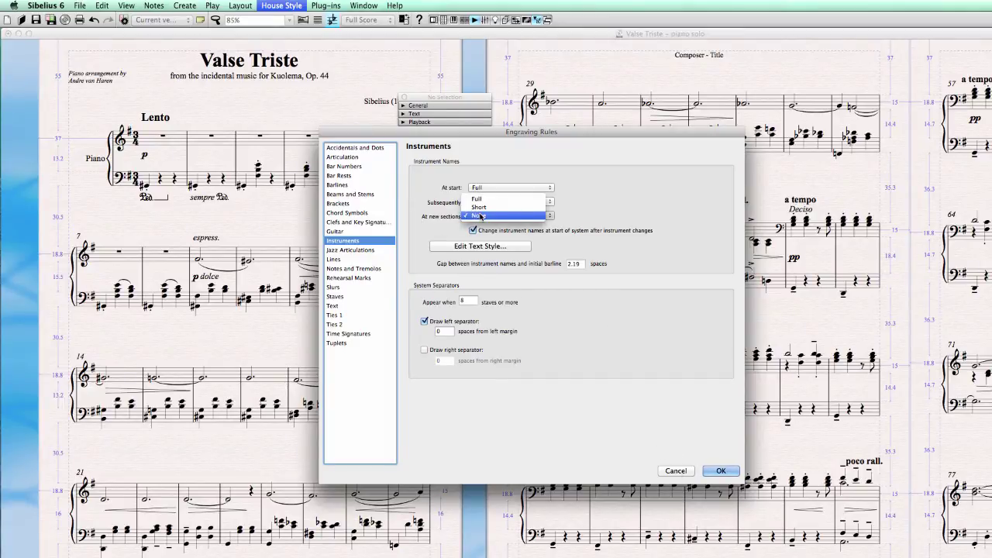
{"action": "left_click", "coordinate": [496, 207]}
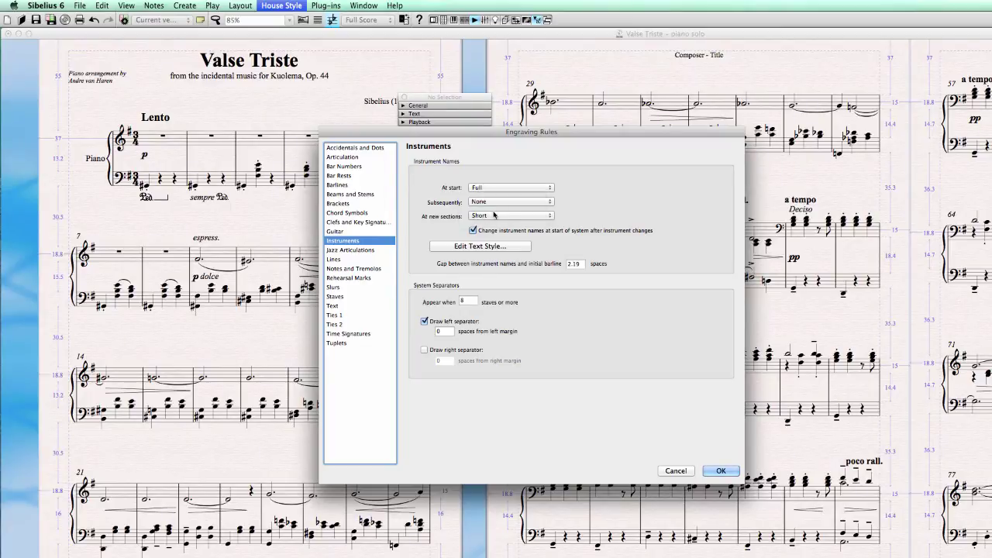
{"action": "left_click", "coordinate": [720, 470]}
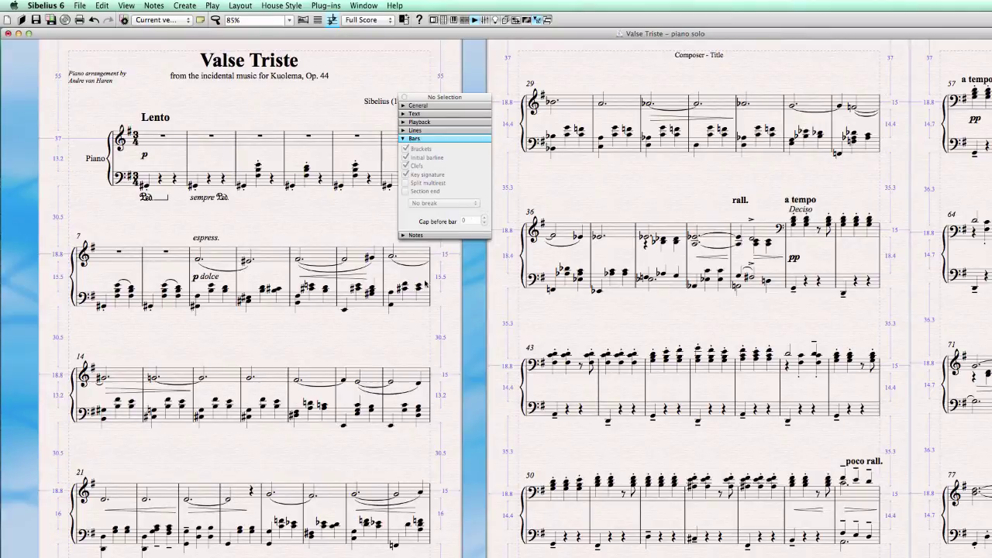
- Add a section end before bar 29 to preview 'Pno.', then remove it and close Properties
{"action": "left_click", "coordinate": [412, 496]}
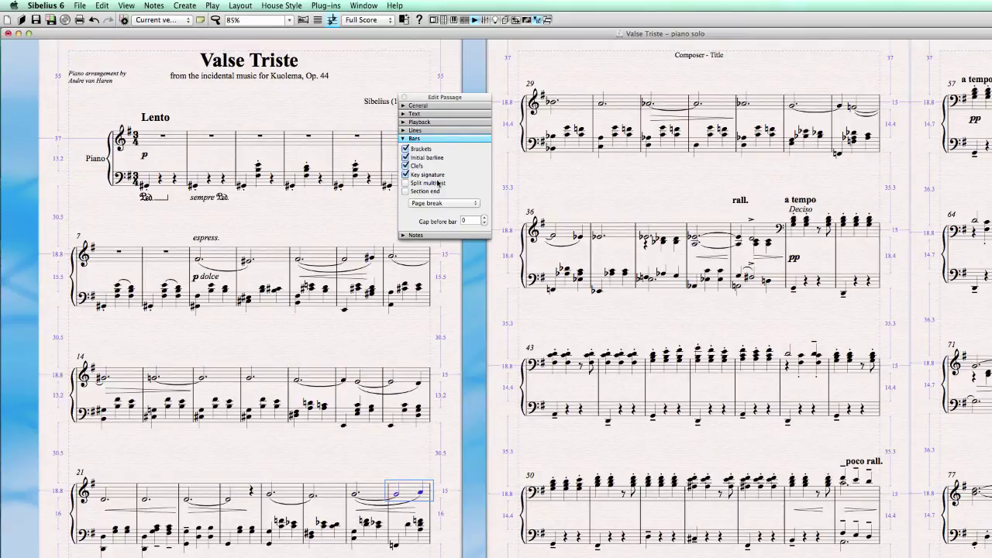
{"action": "left_click", "coordinate": [405, 192]}
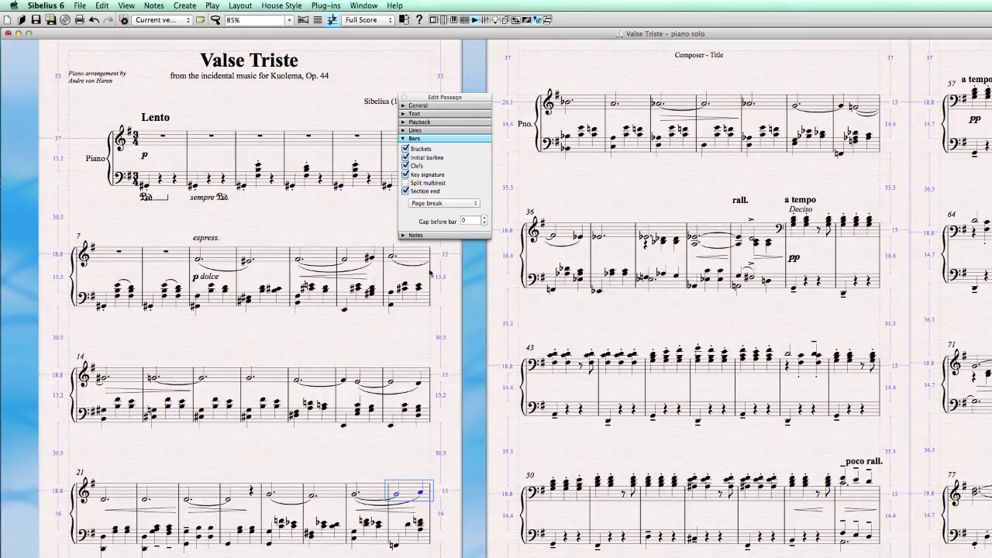
{"action": "left_click", "coordinate": [405, 191]}
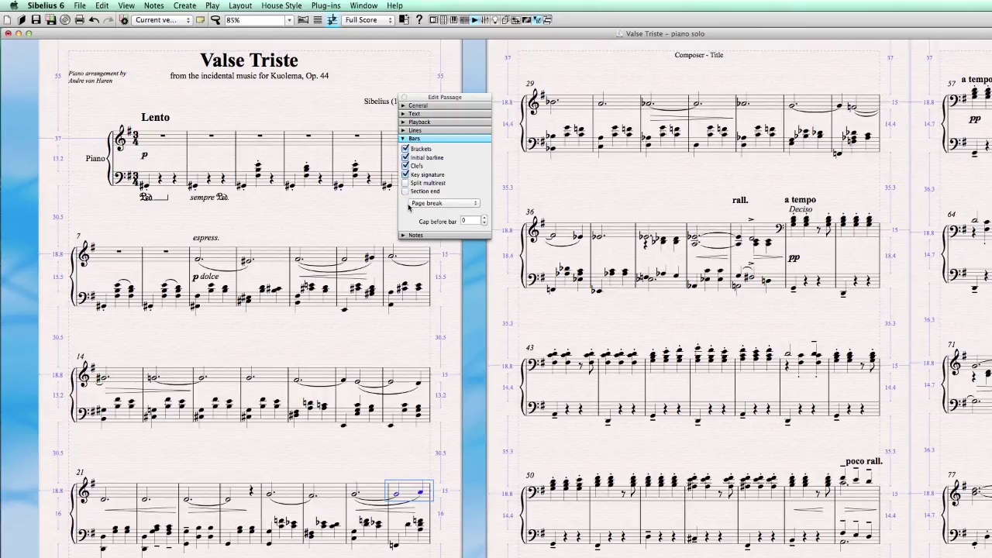
{"action": "left_click", "coordinate": [404, 98]}
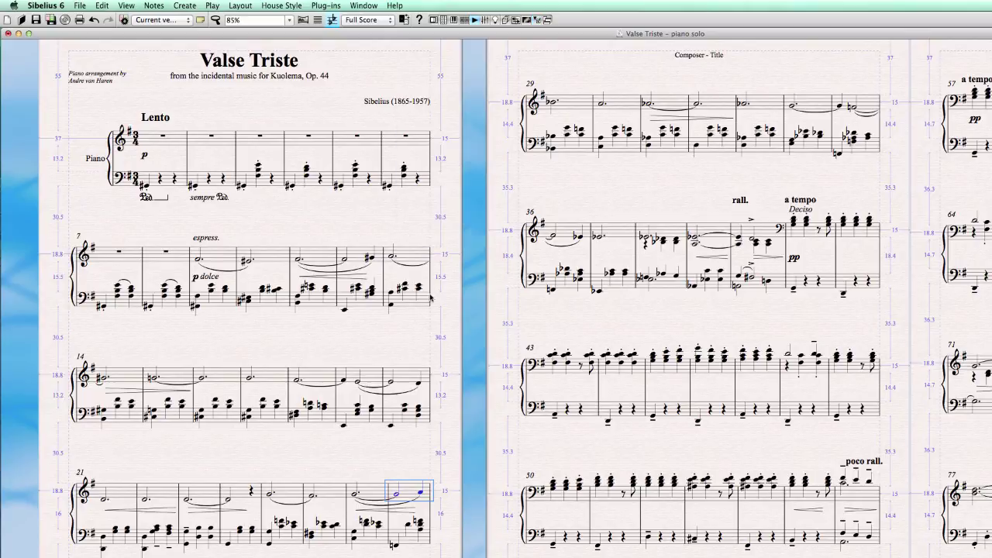
{"action": "left_click_drag", "start_coordinate": [362, 217], "coordinate": [392, 237]}
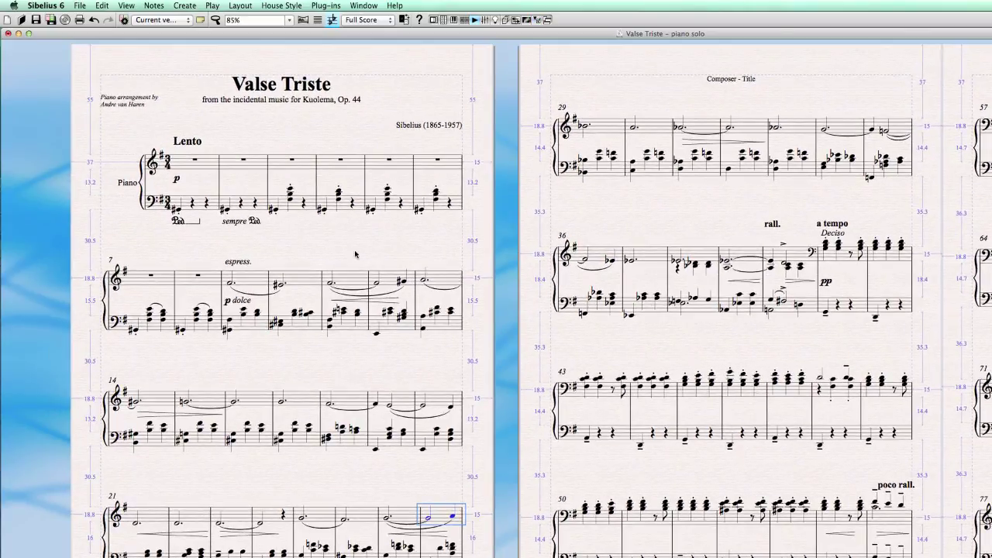